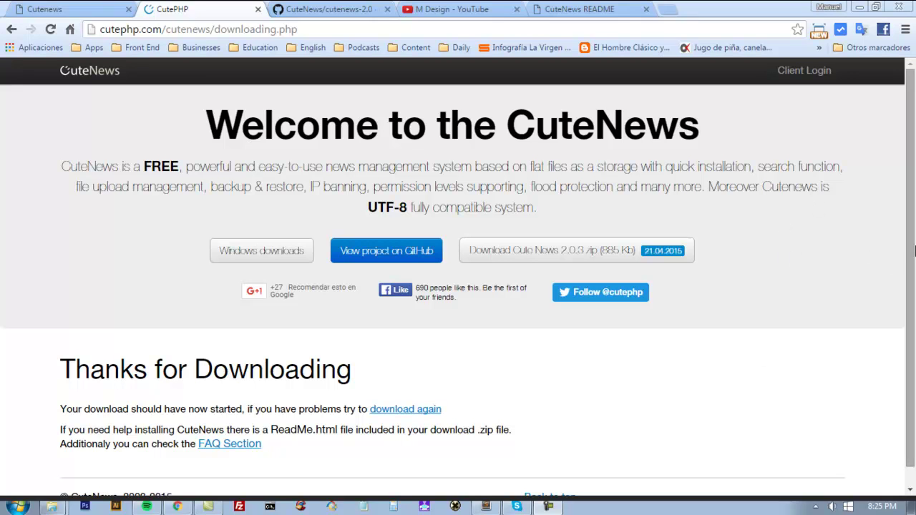
# Download the CuteNews 2.0.3 zip from the CutePHP page and show the downloaded file in its folder.
pyautogui.click(179, 31)
pyautogui.doubleClick(182, 29)
pyautogui.click(182, 30)
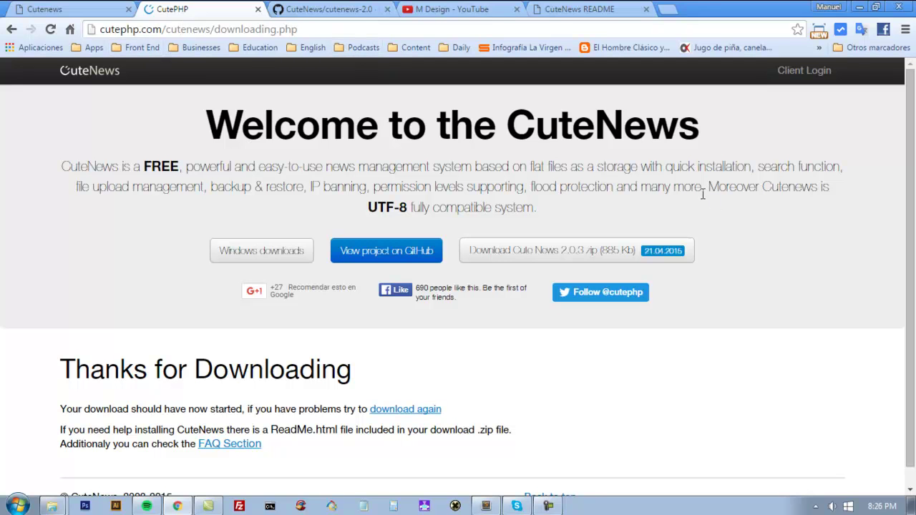
pyautogui.click(586, 252)
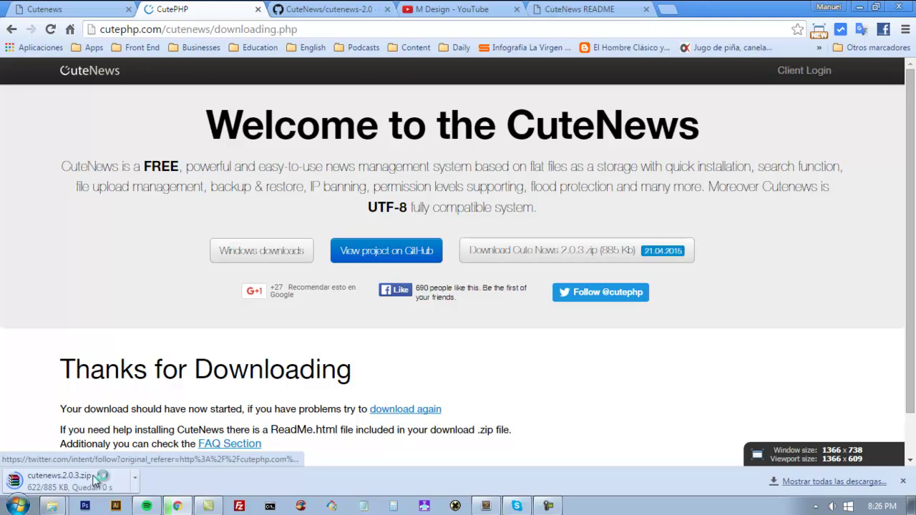
pyautogui.click(135, 479)
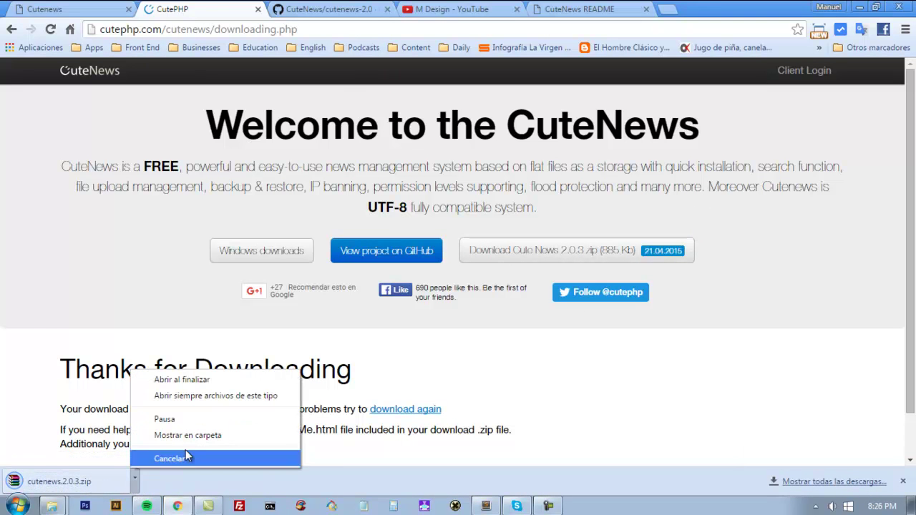
pyautogui.click(200, 436)
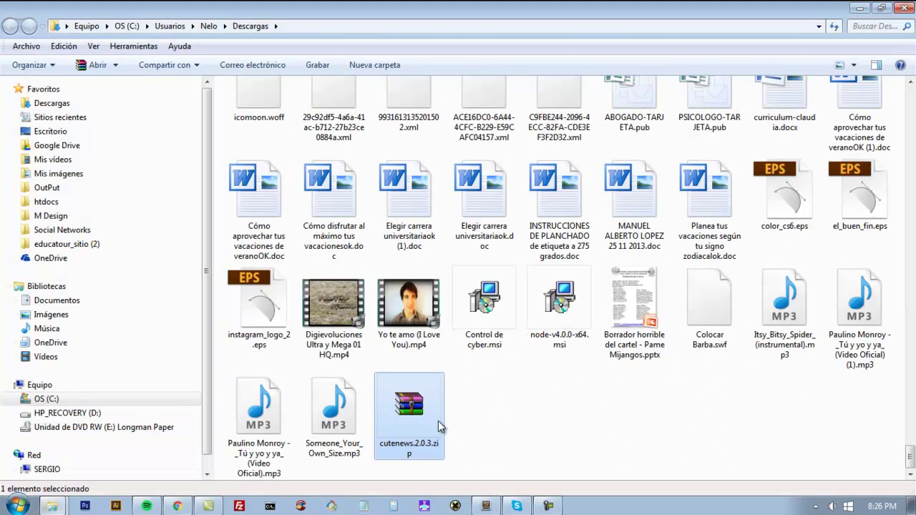
# Create a new folder named cutenews2 on the desktop (Escritorio).
pyautogui.click(88, 133)
pyautogui.click(715, 449)
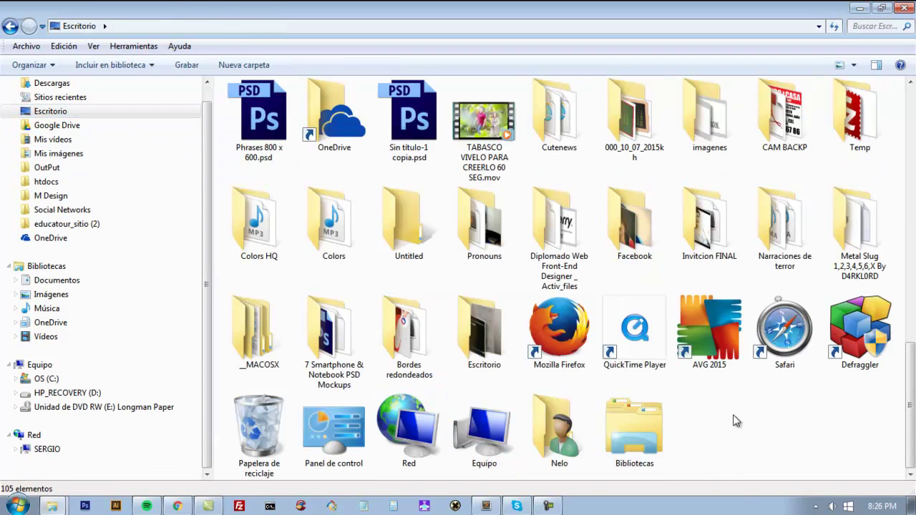
pyautogui.rightClick(747, 445)
pyautogui.moveTo(774, 394)
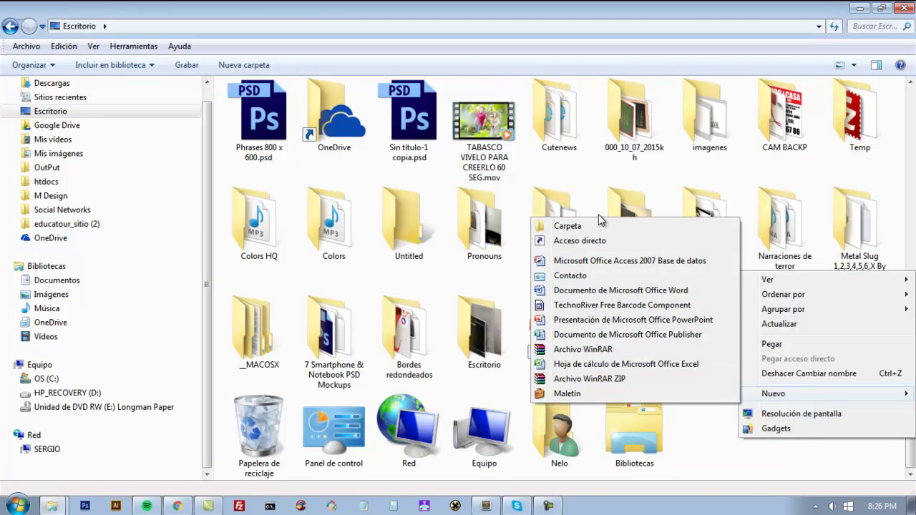
pyautogui.click(567, 227)
pyautogui.write('Cut')
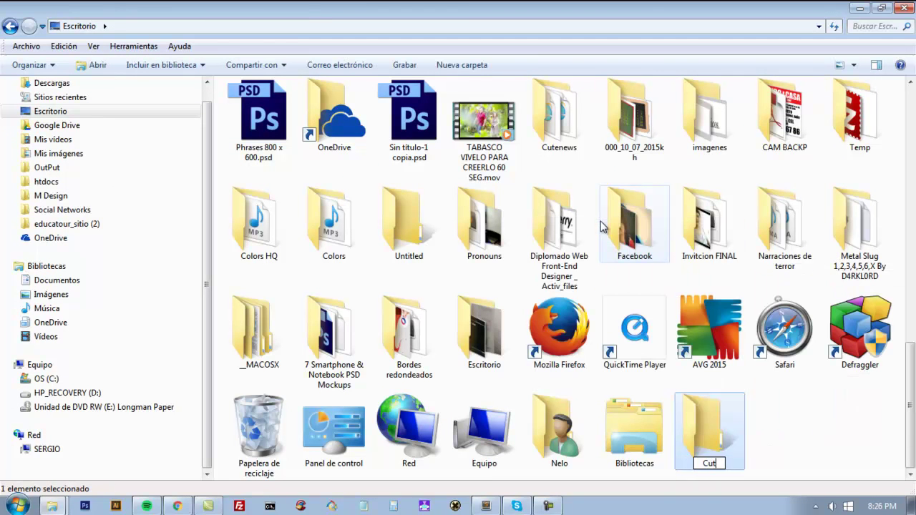
pyautogui.press('BackSpace')
pyautogui.press('BackSpace')
pyautogui.press('BackSpace')
pyautogui.write('cutenews2')
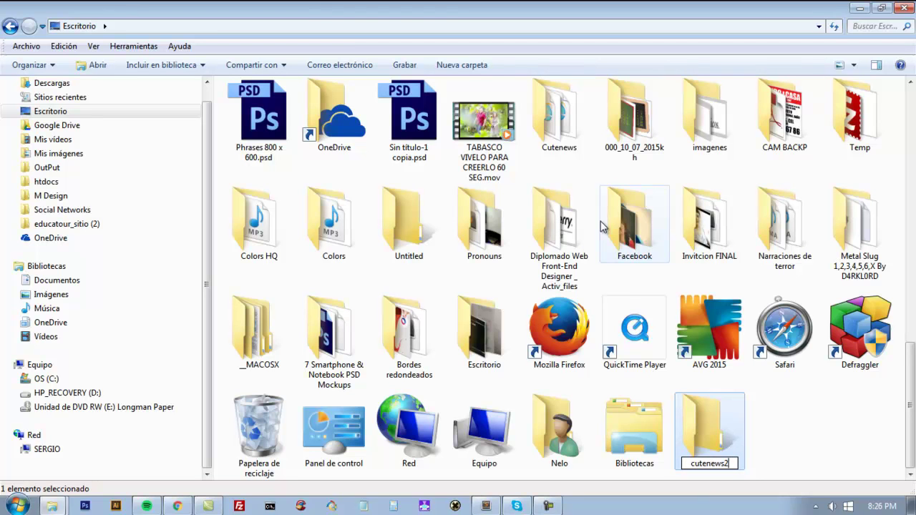
pyautogui.press('Return')
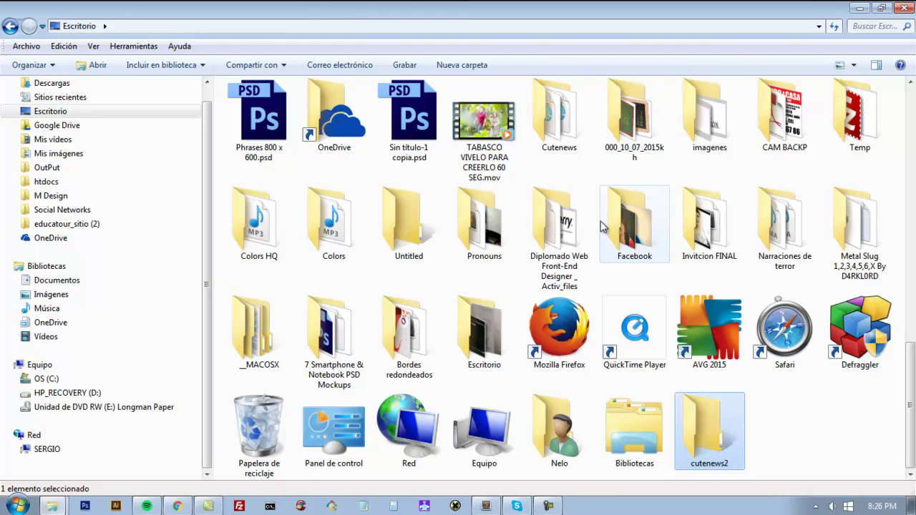
# Paste cutenews.2.0.3.zip into the cutenews2 folder and extract its contents there.
pyautogui.press('Return')
pyautogui.hotkey('ctrl', 'v')
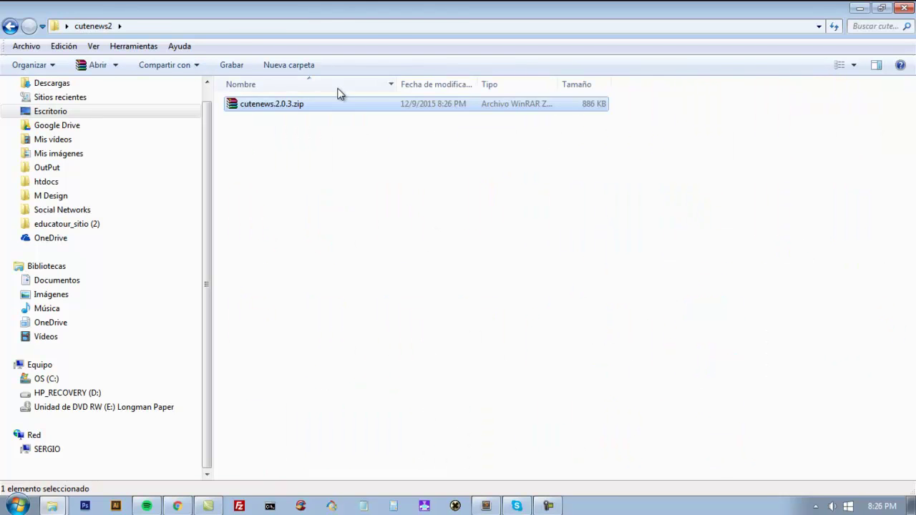
pyautogui.rightClick(303, 106)
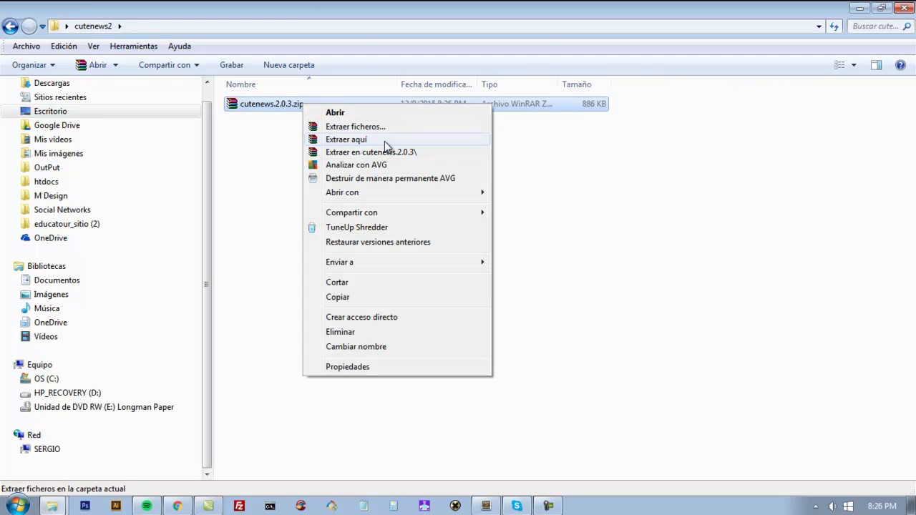
pyautogui.click(384, 141)
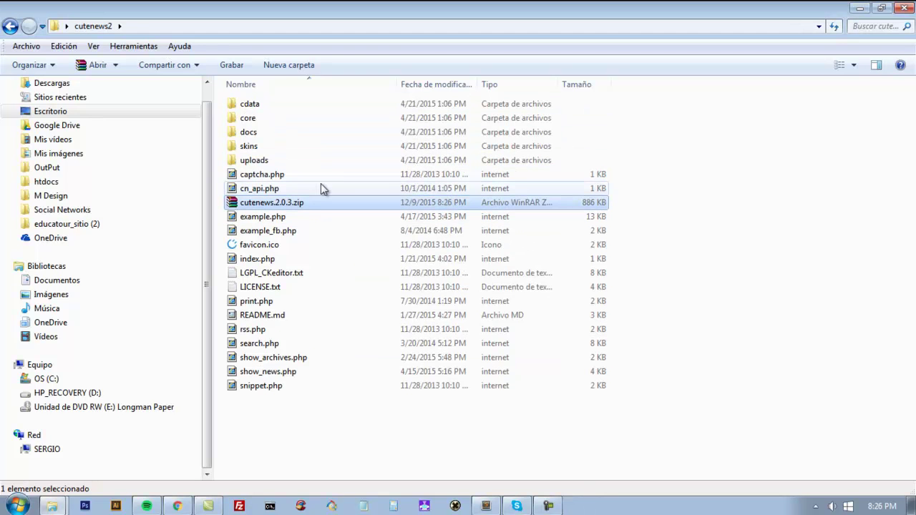
# Delete the cutenews.2.0.3.zip archive from the cutenews2 folder.
pyautogui.press('Delete')
pyautogui.press('Return')
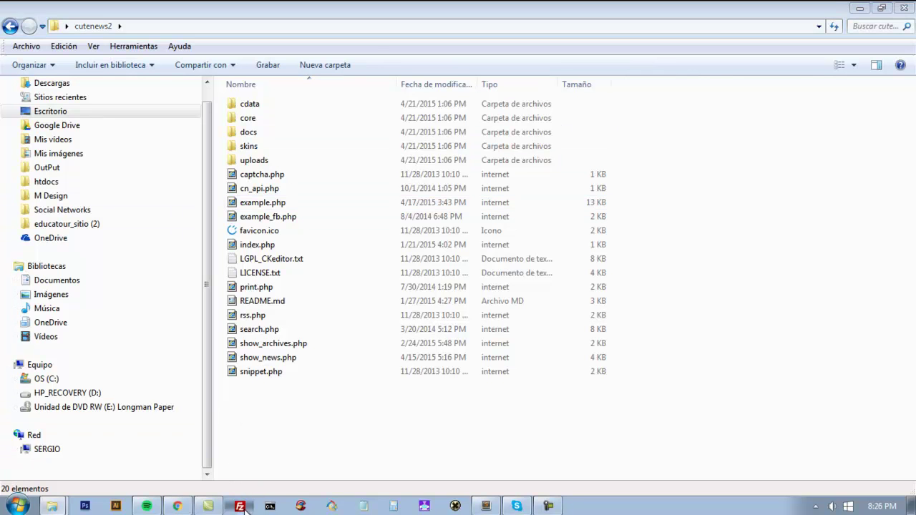
# Switch to FileZilla and connect to the saved site m-design.mx.
pyautogui.click(375, 27)
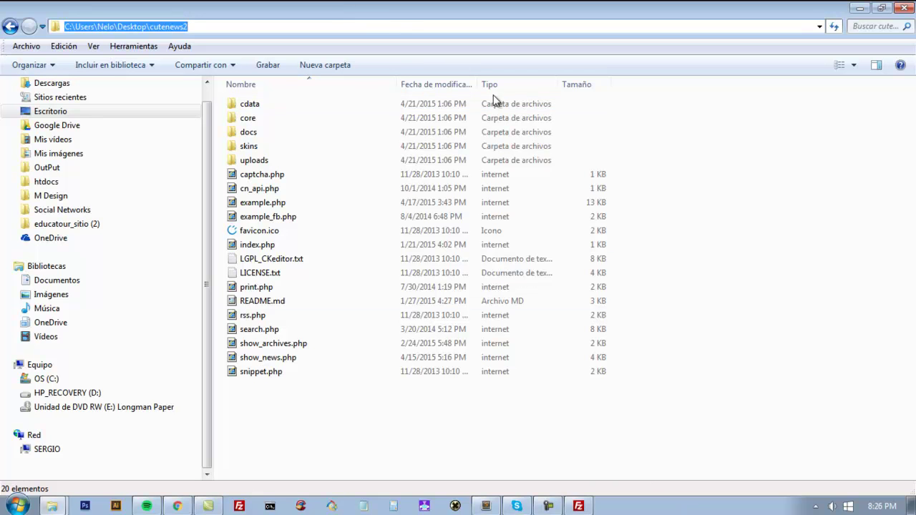
pyautogui.click(581, 506)
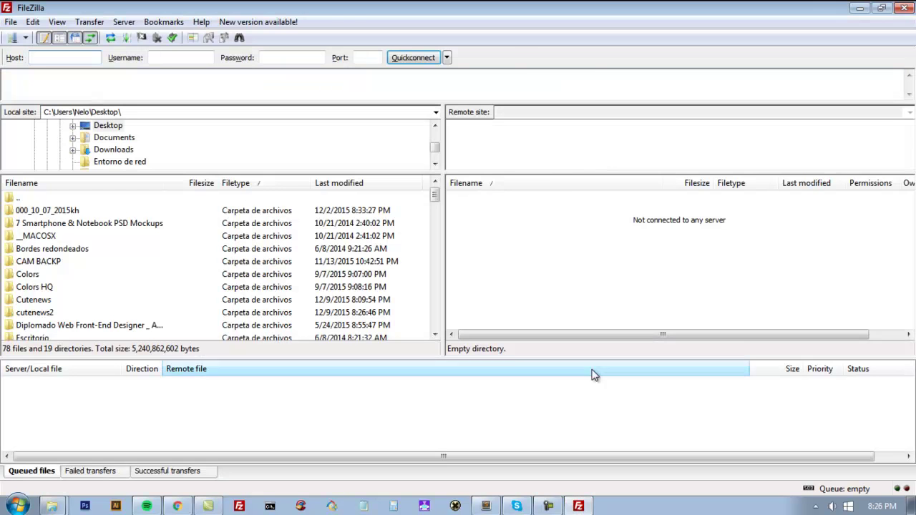
pyautogui.click(446, 58)
pyautogui.click(25, 38)
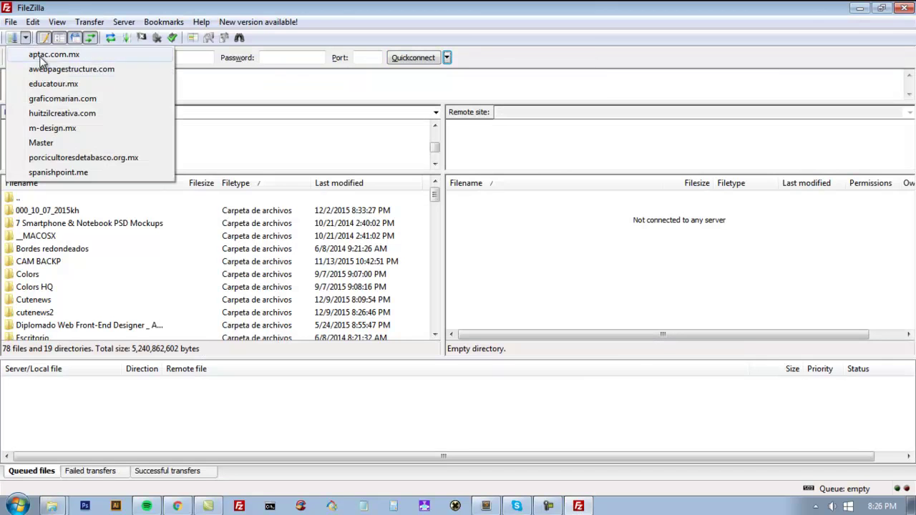
pyautogui.click(62, 130)
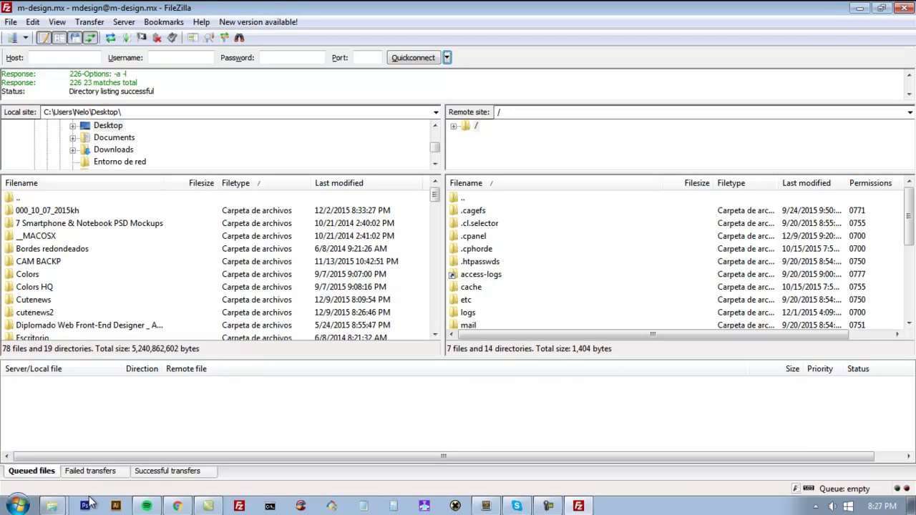
# Open the public_html directory on the remote server.
pyautogui.click(535, 286)
pyautogui.scroll(-2, 533, 286)
pyautogui.click(522, 277)
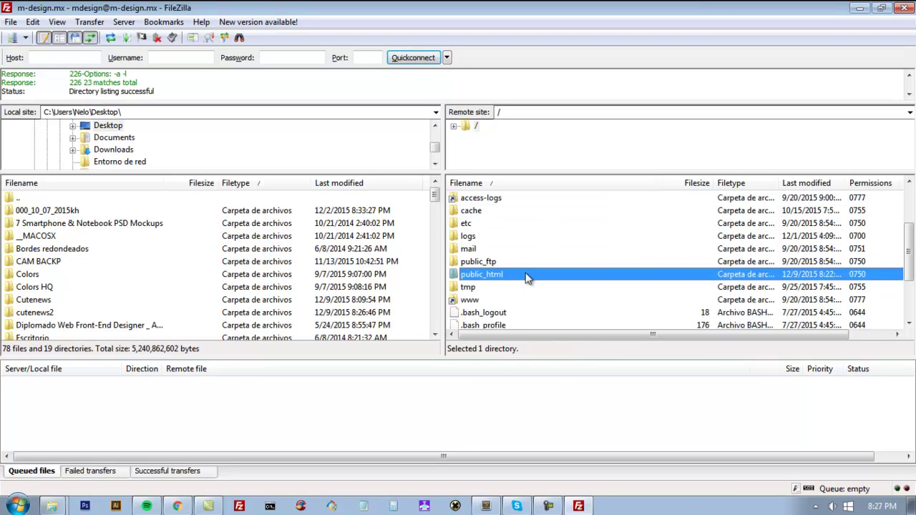
pyautogui.doubleClick(500, 275)
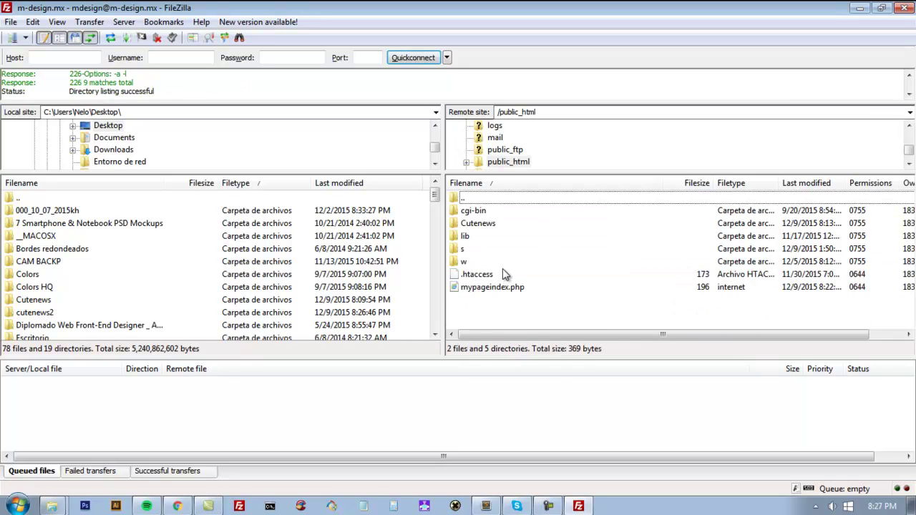
# Upload the local desktop folder cutenews2 into the server's public_html directory.
pyautogui.rightClick(509, 313)
pyautogui.click(238, 226)
pyautogui.scroll(-1, 214, 308)
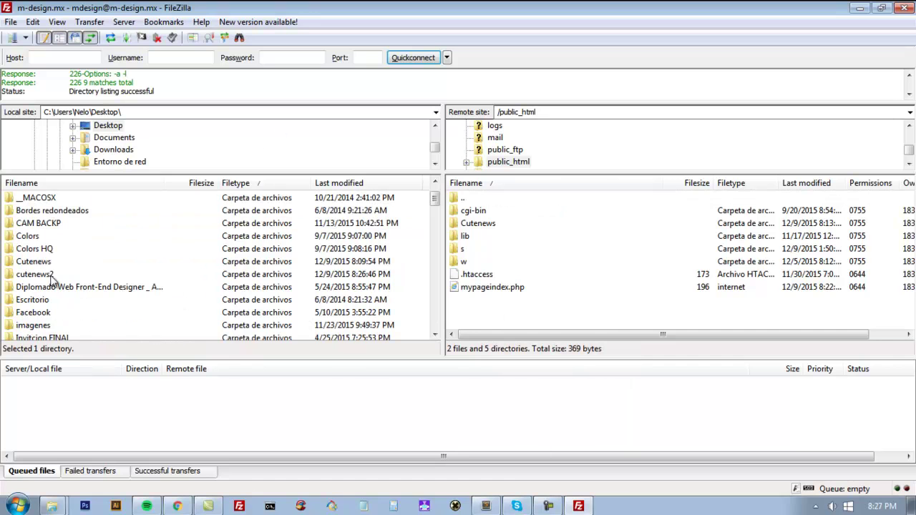
pyautogui.click(78, 284)
pyautogui.click(80, 275)
pyautogui.scroll(1, 86, 287)
pyautogui.click(88, 286)
pyautogui.click(85, 300)
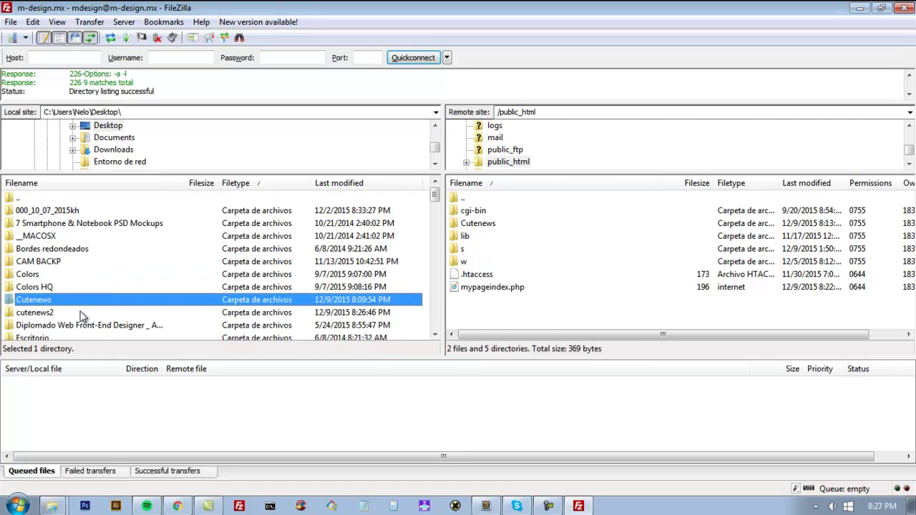
pyautogui.click(83, 313)
pyautogui.rightClick(81, 313)
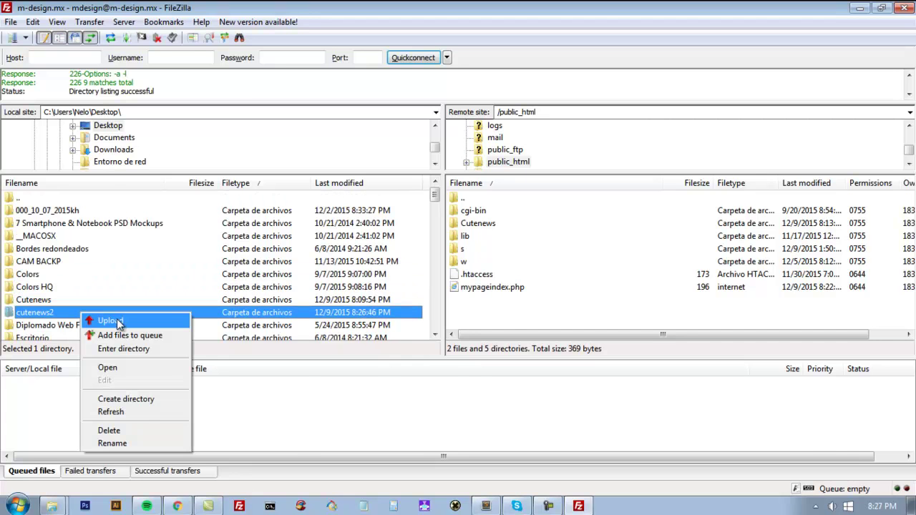
pyautogui.click(111, 321)
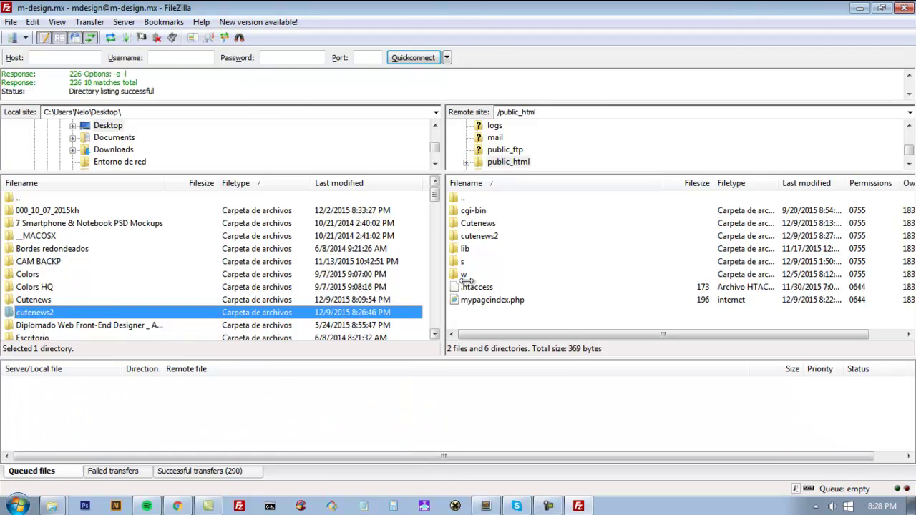
pyautogui.click(504, 237)
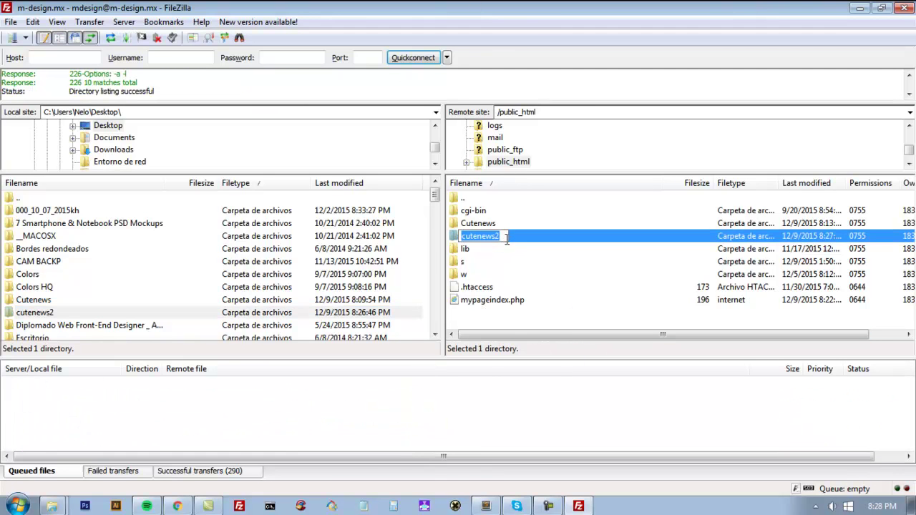
pyautogui.press('Escape')
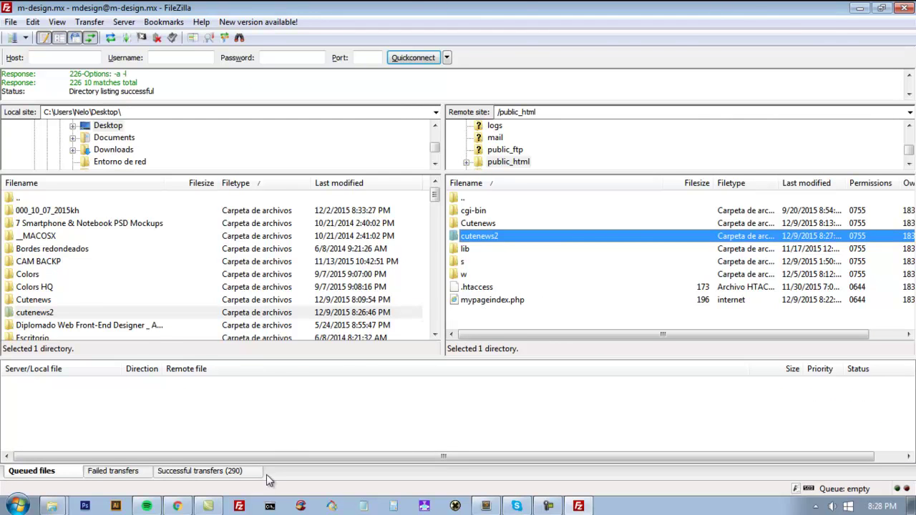
# Switch to Chrome and load m-design.mx/cutenews2 in a new tab.
pyautogui.click(178, 506)
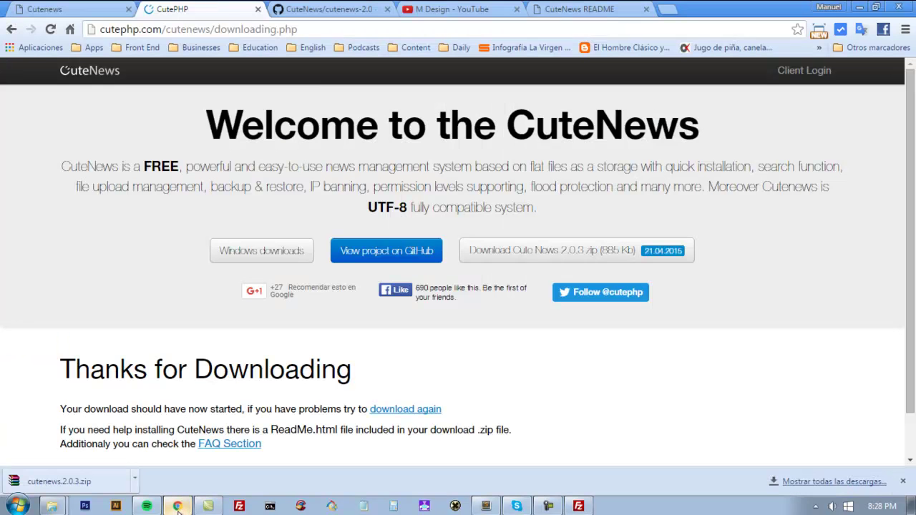
pyautogui.click(676, 11)
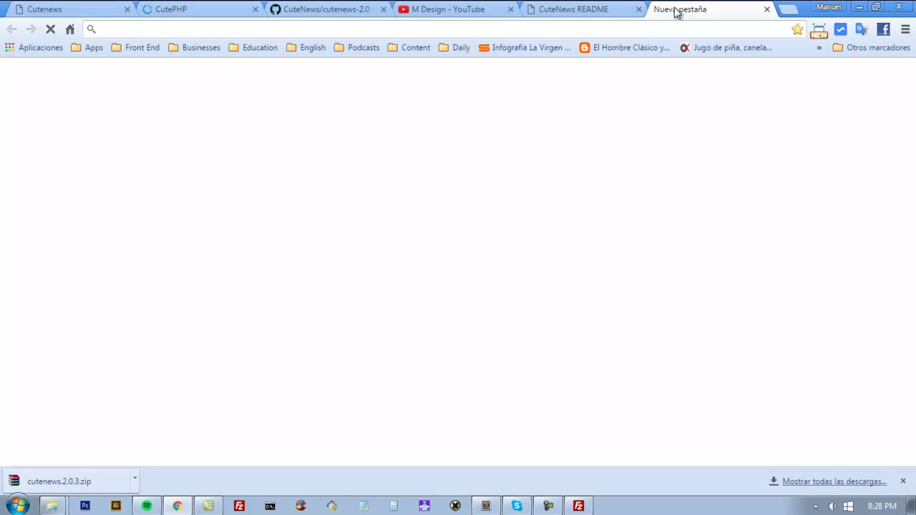
pyautogui.write('m-')
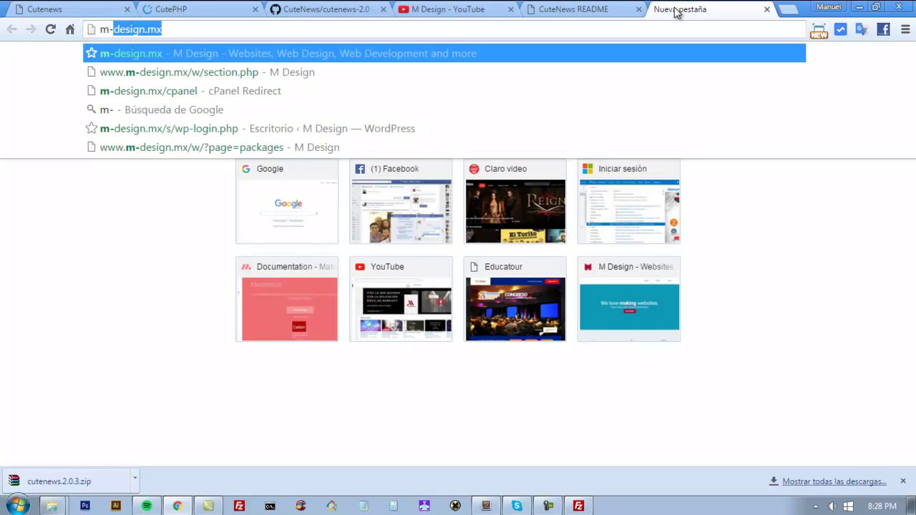
pyautogui.press('Right')
pyautogui.write('/')
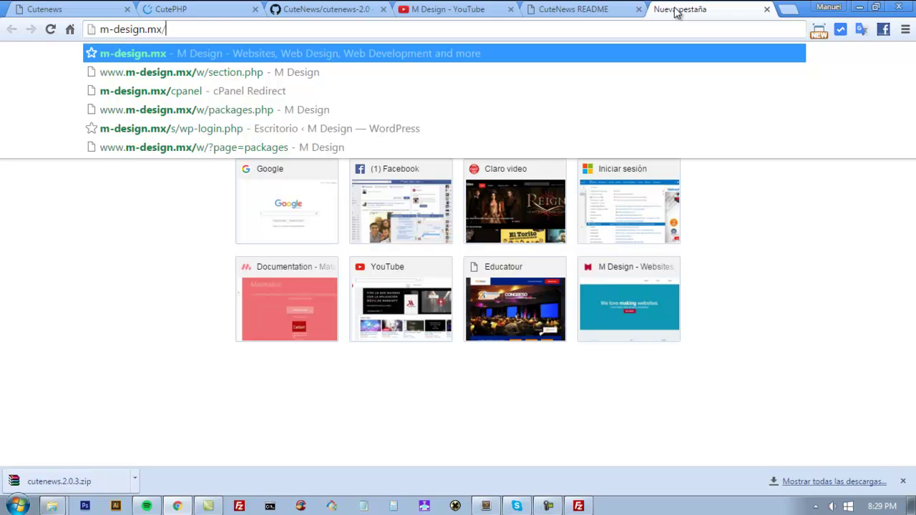
pyautogui.write('cutenews2')
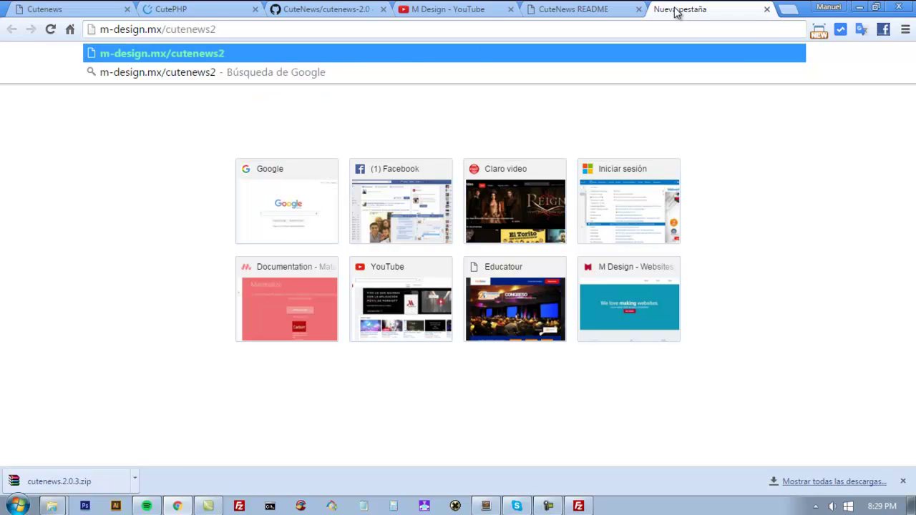
pyautogui.press('Return')
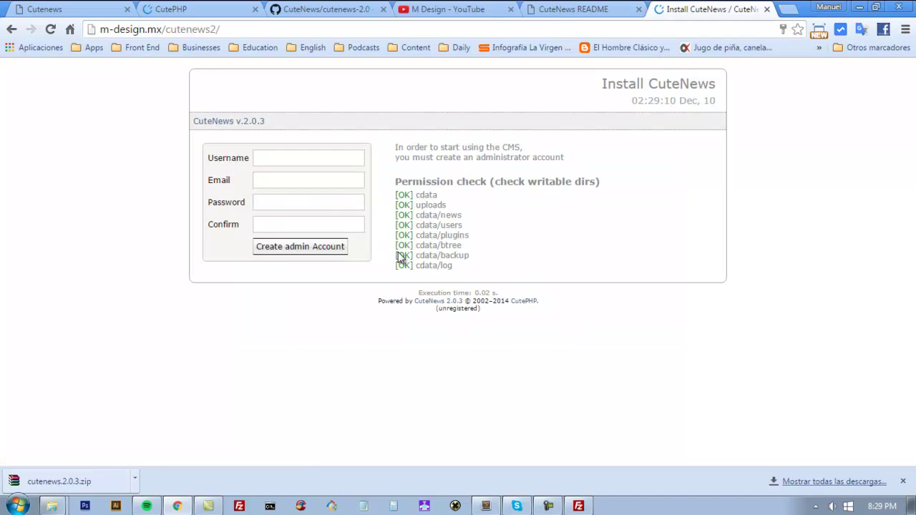
# Fill in admin as the administrator's username and enter the account's e-mail address in the CuteNews install form.
pyautogui.click(320, 158)
pyautogui.write('admin')
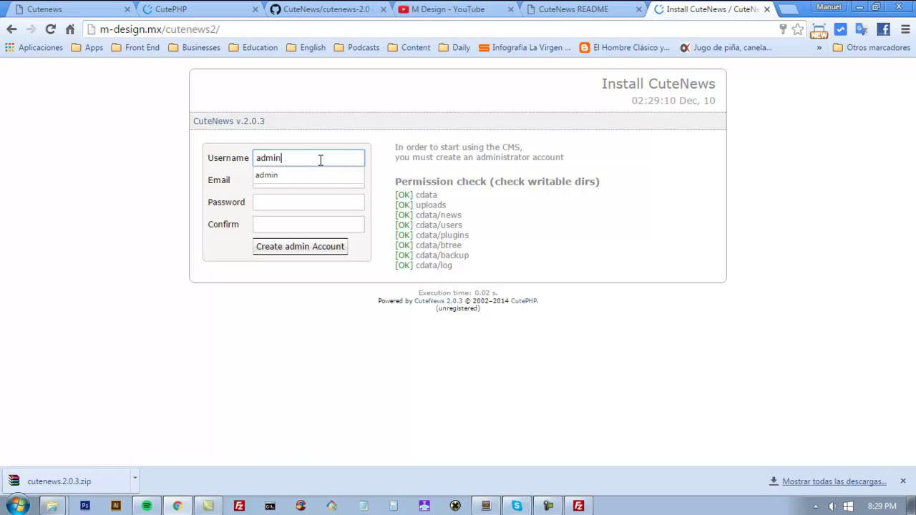
pyautogui.press('Tab')
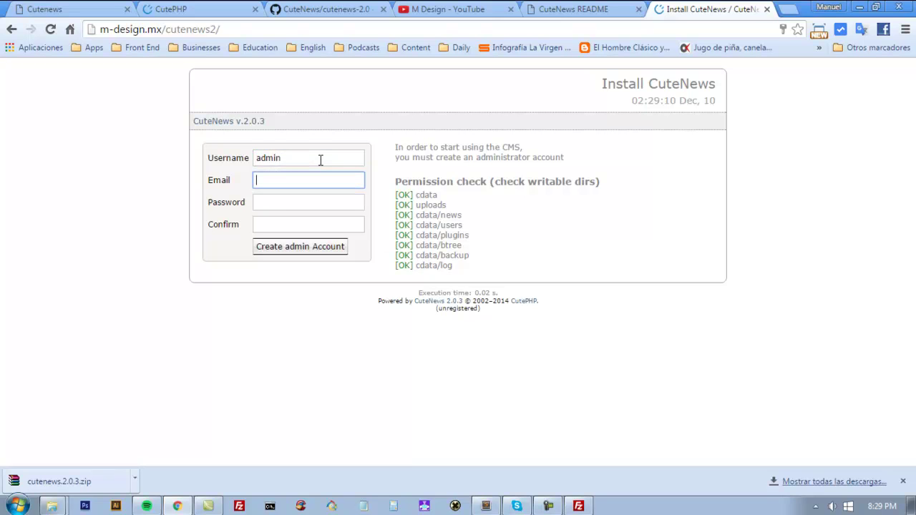
pyautogui.write('disenit')
pyautogui.press('Down')
pyautogui.press('Tab')
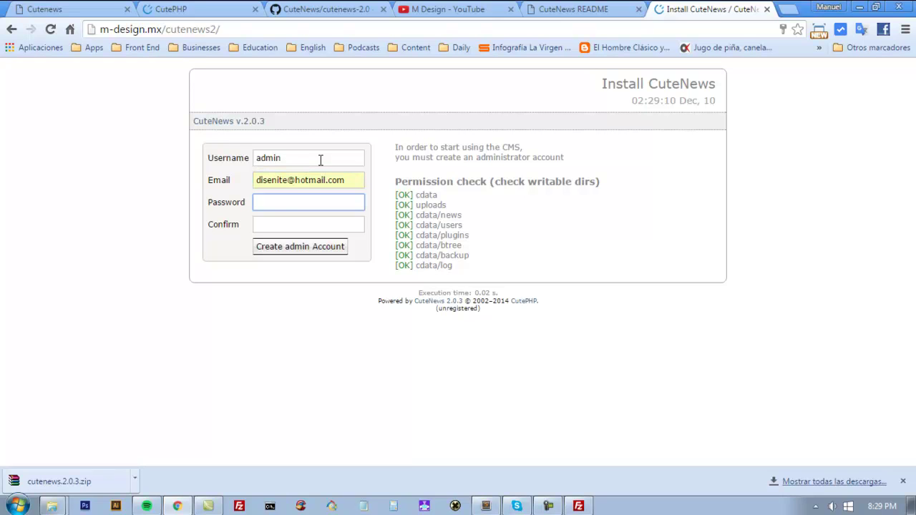
# Enter and confirm the account password, and create the admin account.
pyautogui.write('•••••••••')
pyautogui.press('Tab')
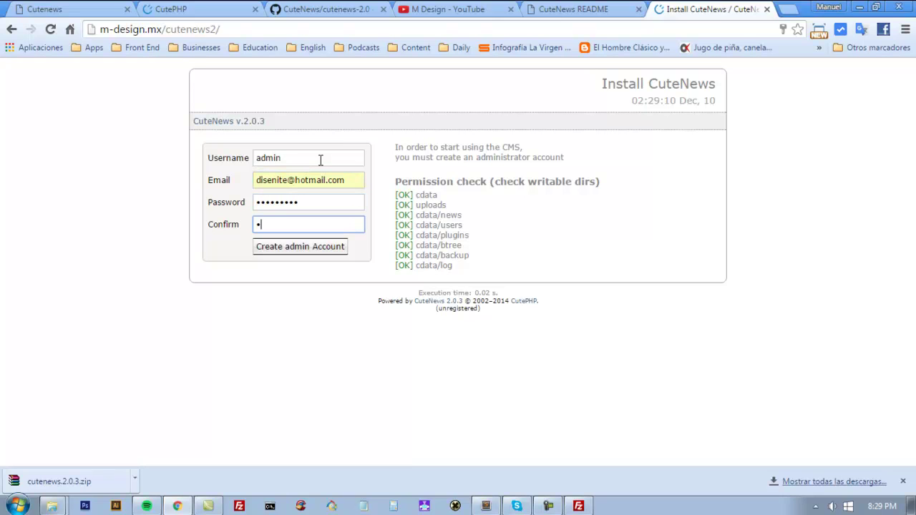
pyautogui.write('•••••••••')
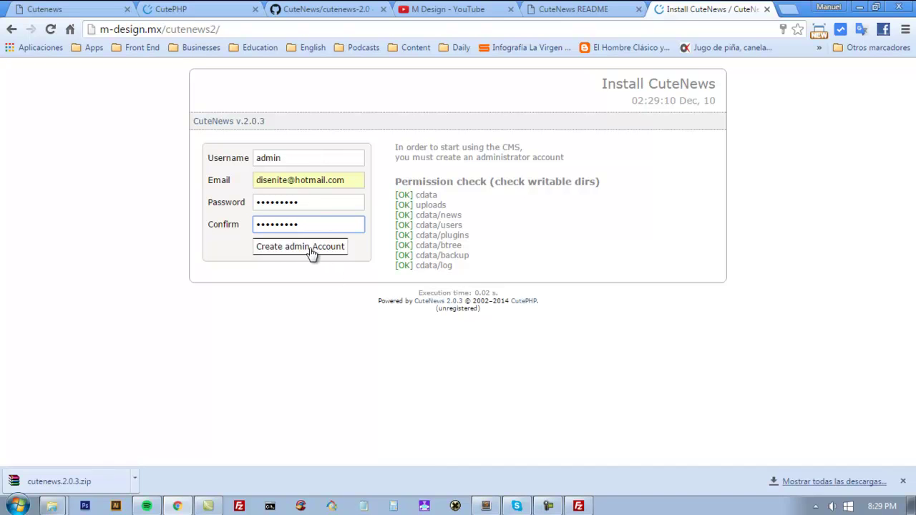
pyautogui.click(315, 251)
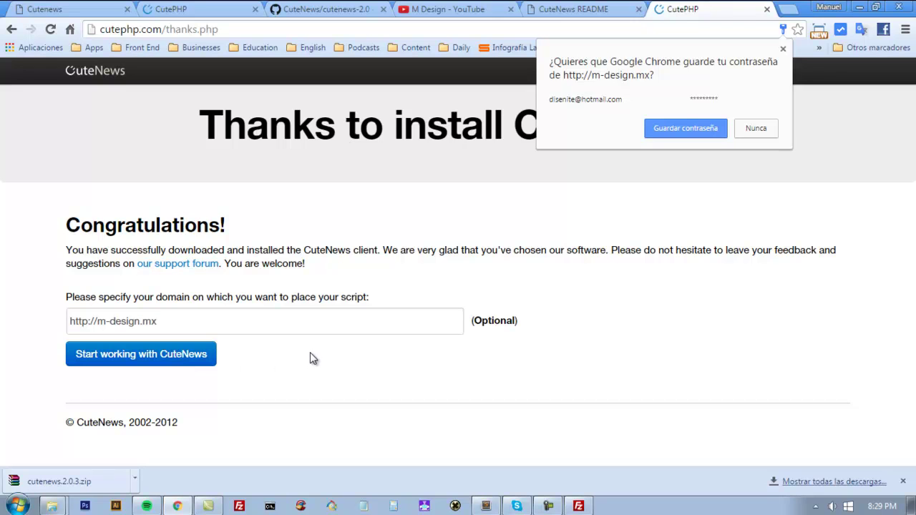
# Start working with CuteNews using the prefilled domain, and close the browser's downloads bar.
pyautogui.click(190, 362)
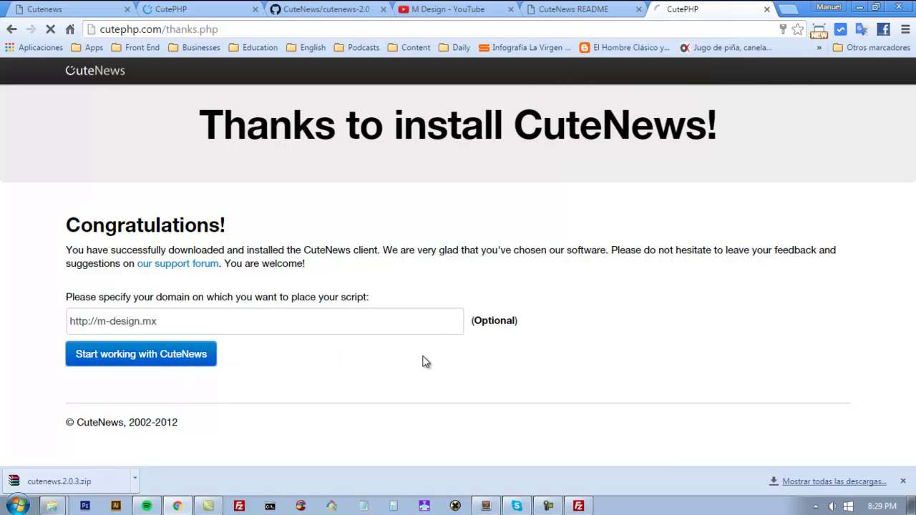
pyautogui.scroll(-2, 714, 132)
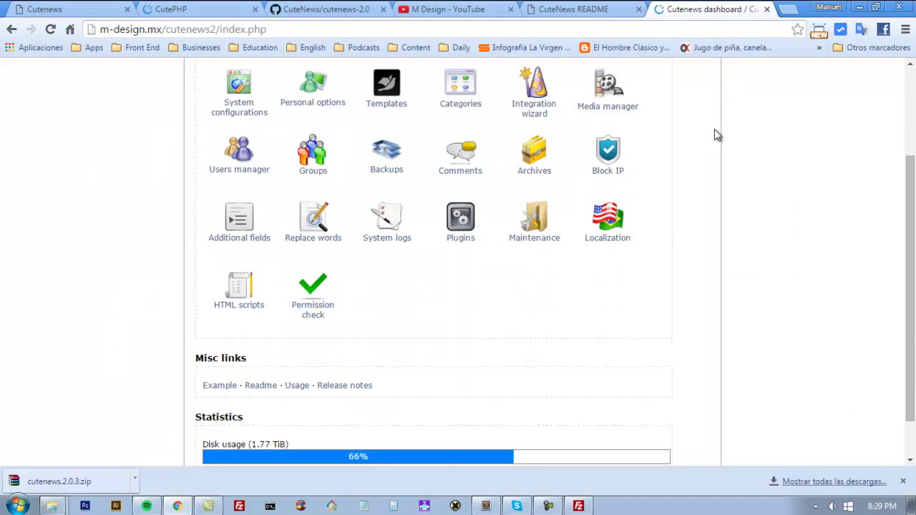
pyautogui.scroll(1, 714, 129)
pyautogui.click(902, 481)
pyautogui.scroll(1, 748, 344)
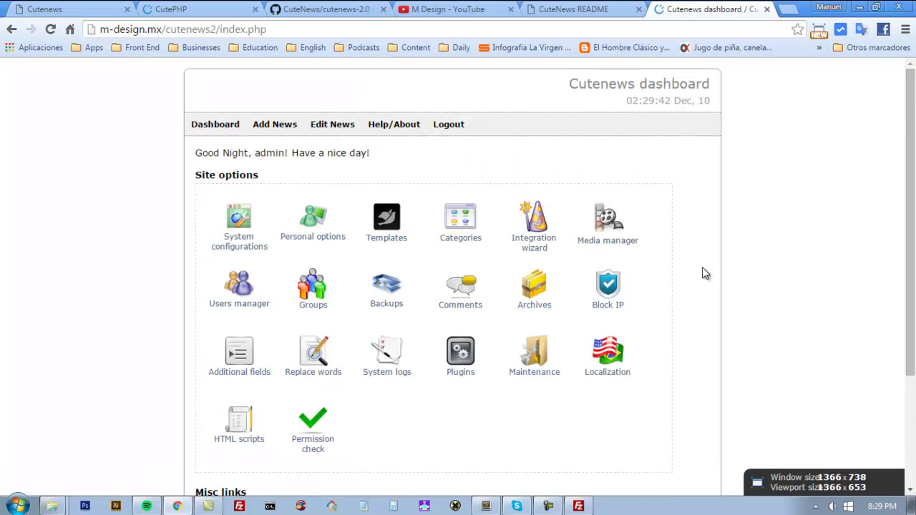
# Look over the CuteNews dashboard's site options, misc links and statistics.
pyautogui.scroll(-2, 877, 266)
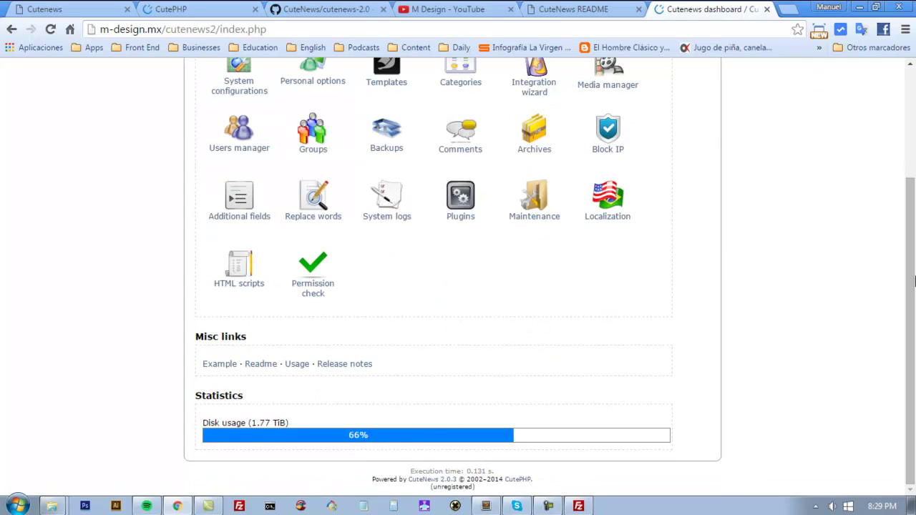
pyautogui.scroll(2, 402, 433)
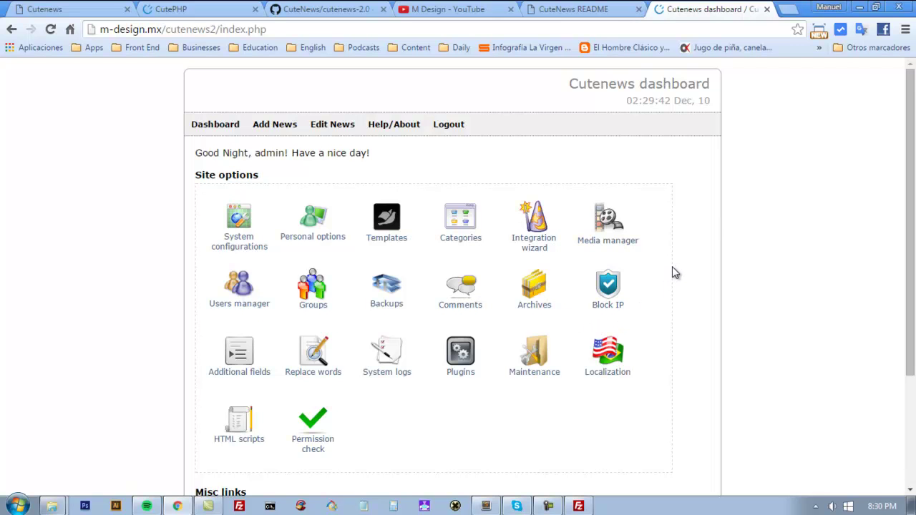
pyautogui.scroll(-2, 672, 273)
pyautogui.moveTo(911, 227); pyautogui.dragTo(811, 129)
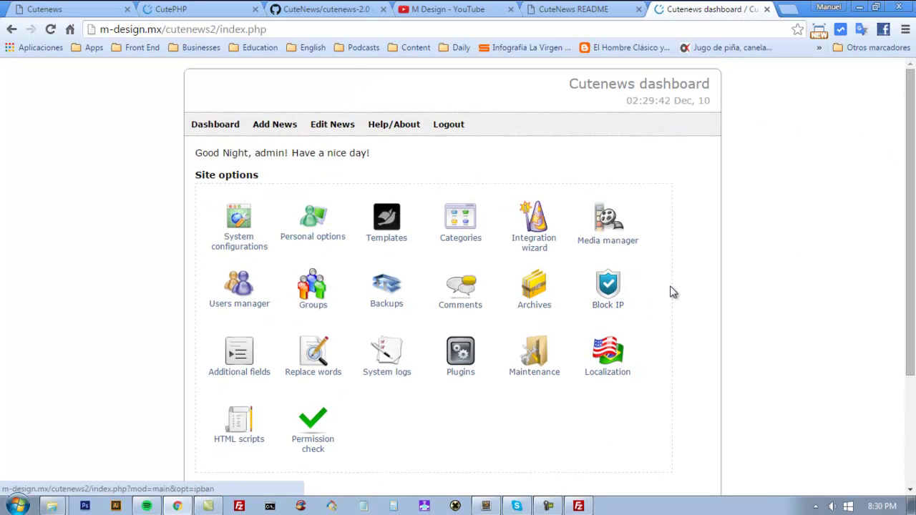
pyautogui.scroll(-2, 672, 292)
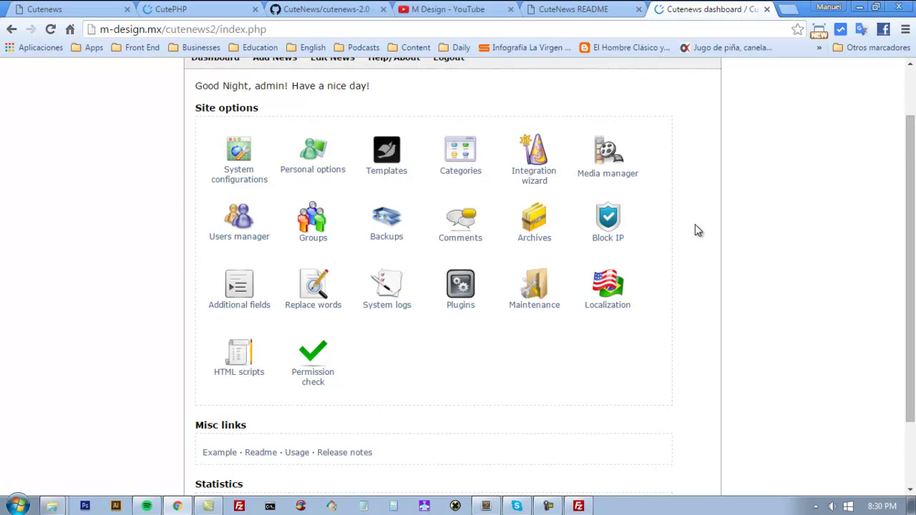
pyautogui.scroll(2, 254, 304)
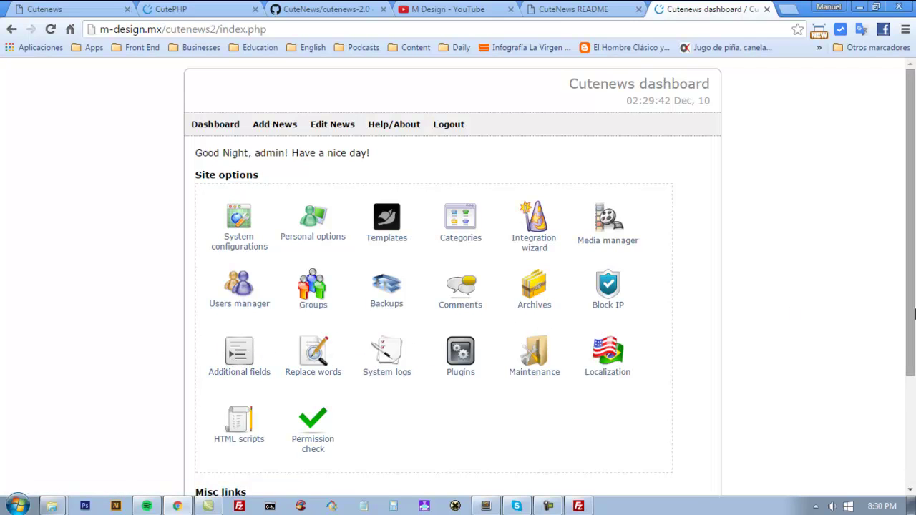
pyautogui.scroll(-1, 491, 350)
pyautogui.scroll(1, 491, 350)
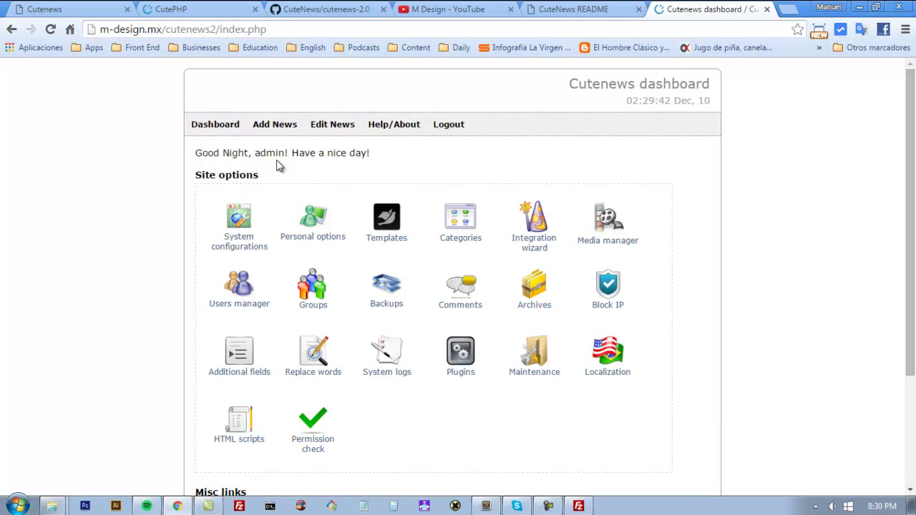
# Start a new news article with the title "Lorem ipsum".
pyautogui.click(260, 130)
pyautogui.click(246, 166)
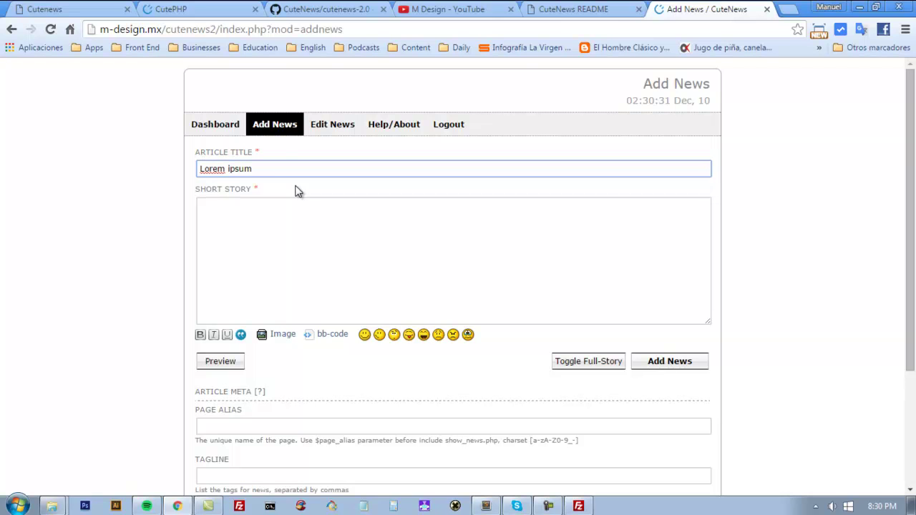
pyautogui.press('Tab')
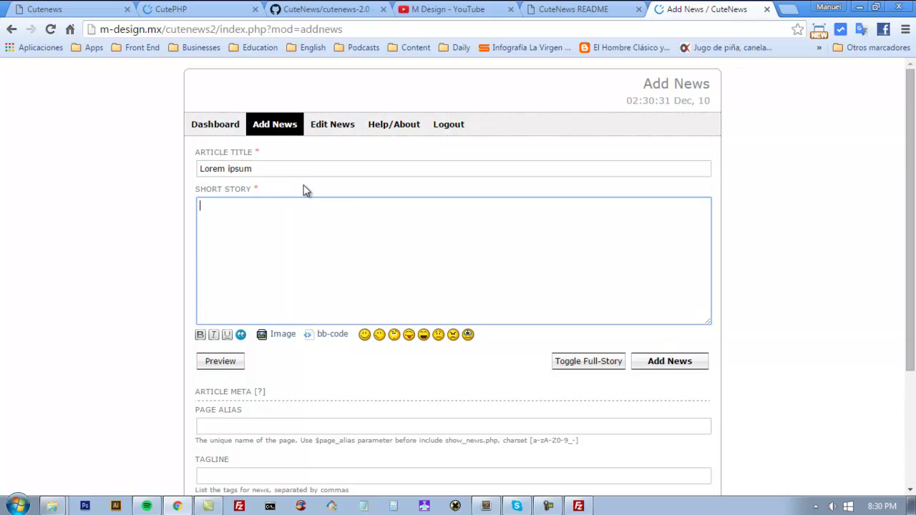
# Switch to Sublime Text, generate a lorem placeholder paragraph in a new file and copy all of it.
pyautogui.click(494, 505)
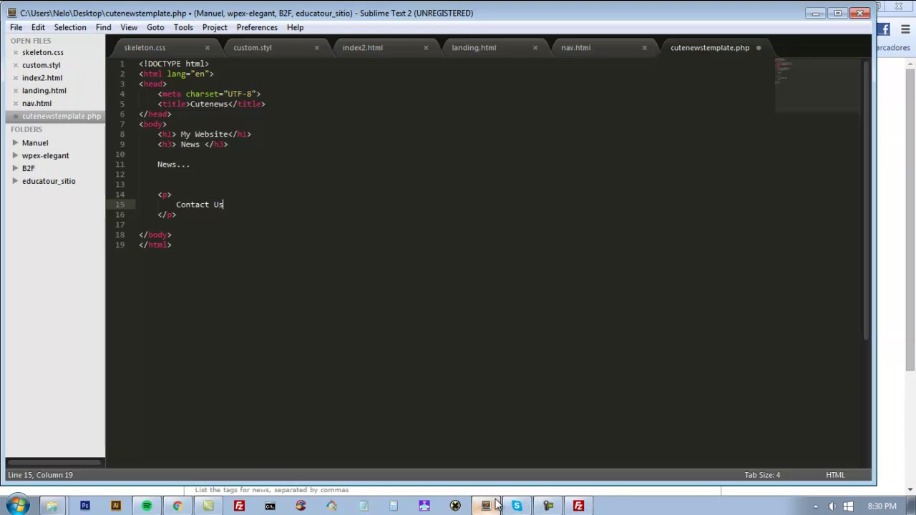
pyautogui.doubleClick(789, 44)
pyautogui.write('lorem')
pyautogui.press('Tab')
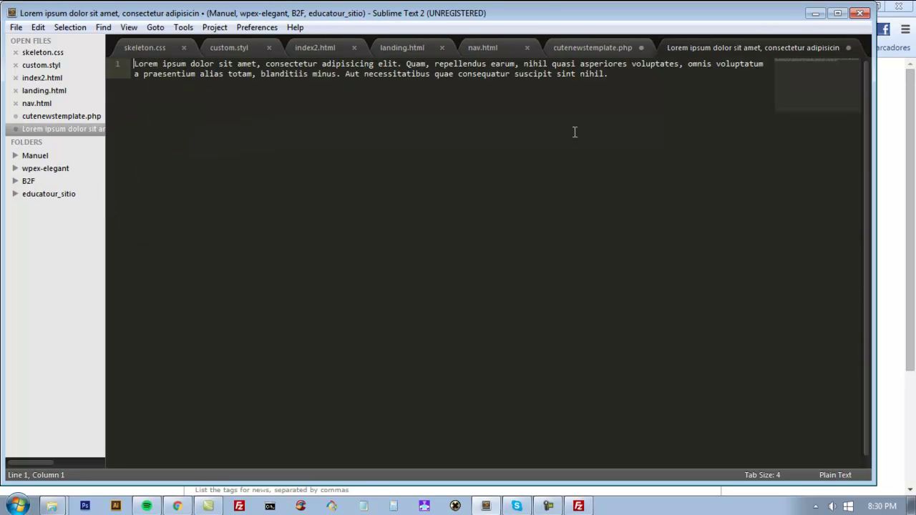
pyautogui.hotkey('ctrl', 'a')
pyautogui.hotkey('ctrl', 'c')
# Switch to Chrome and paste the copied placeholder paragraph as the article's short story.
pyautogui.click(177, 505)
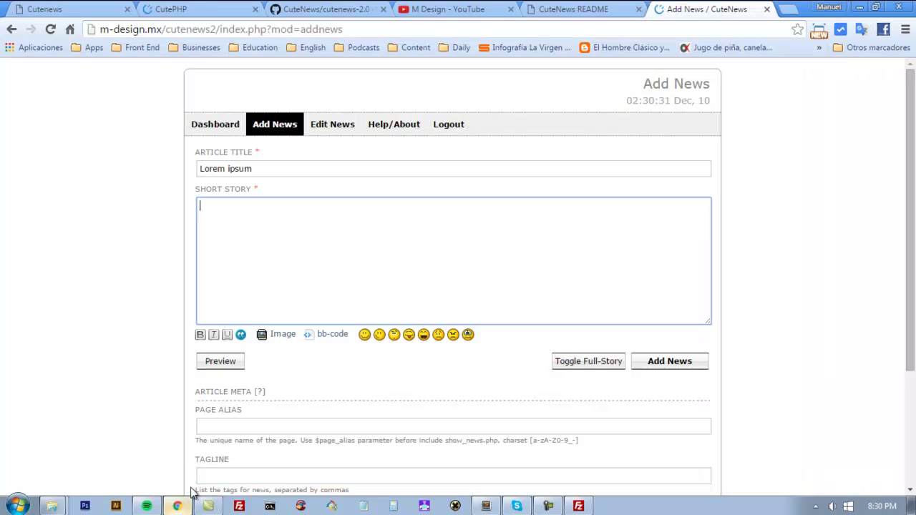
pyautogui.hotkey('ctrl', 'v')
pyautogui.scroll(-2, 500, 314)
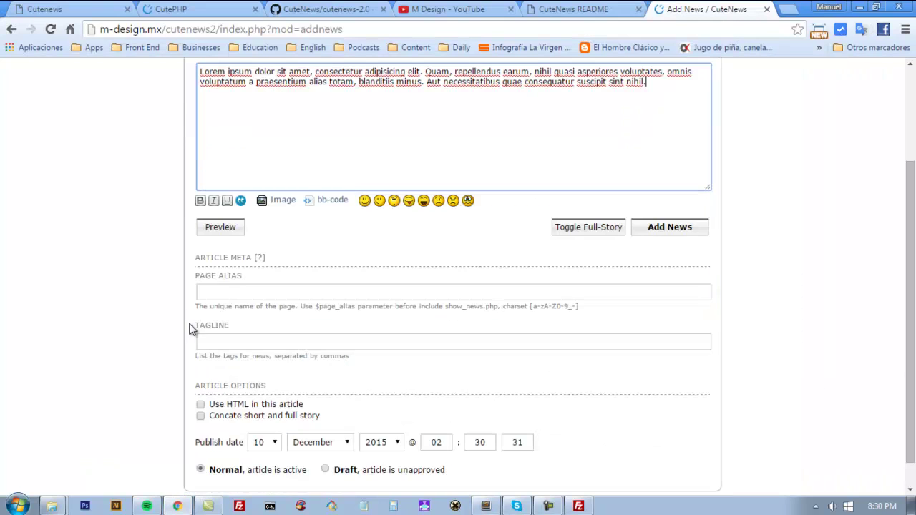
pyautogui.scroll(2, 421, 236)
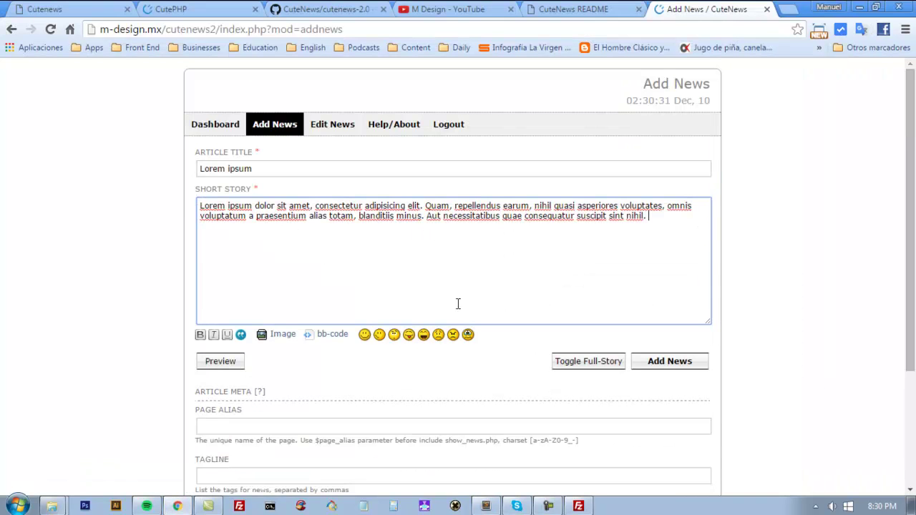
# Append the smile, wink, tongue, angry and laughing emoticons to the end of the short story.
pyautogui.click(364, 336)
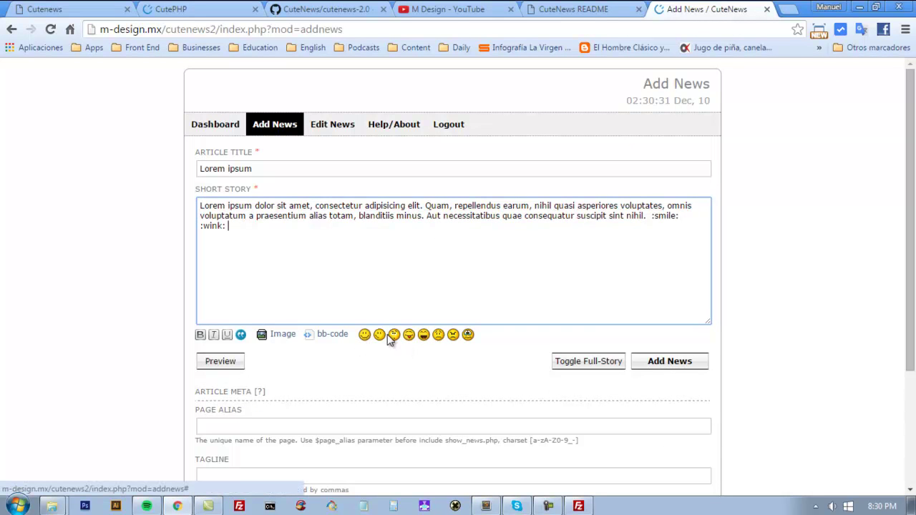
pyautogui.click(408, 336)
pyautogui.click(452, 336)
pyautogui.click(423, 336)
pyautogui.scroll(-2, 456, 279)
pyautogui.scroll(2, 457, 273)
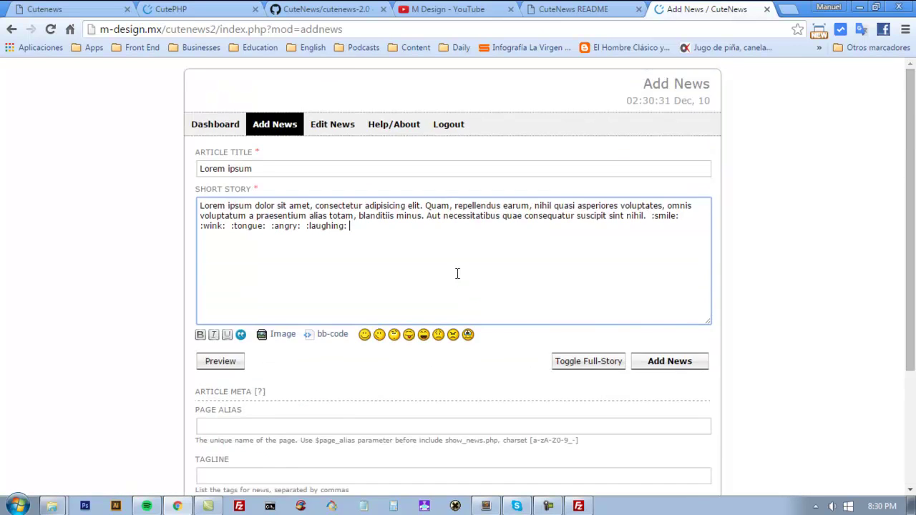
# Leave the page alias and tagline blank, and publish the "Lorem ipsum" news article.
pyautogui.scroll(-2, 458, 273)
pyautogui.click(247, 291)
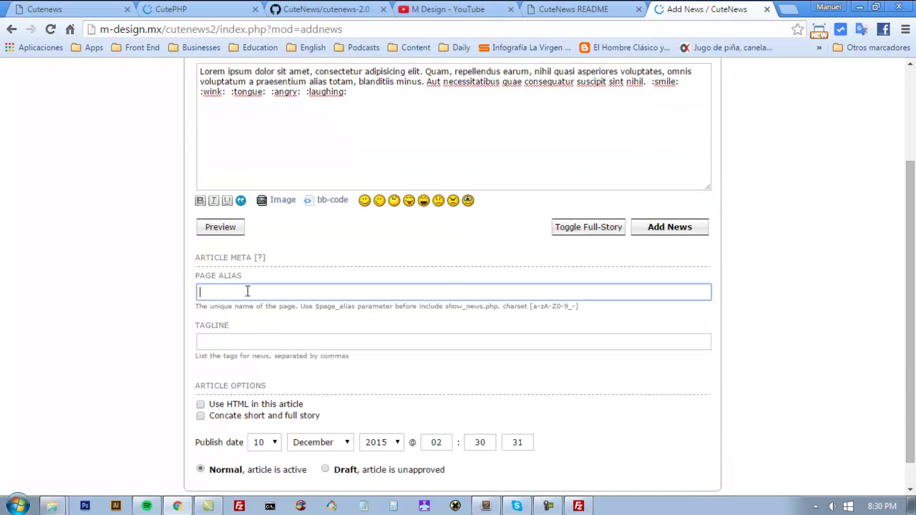
pyautogui.click(234, 339)
pyautogui.scroll(-1, 311, 335)
pyautogui.scroll(3, 311, 350)
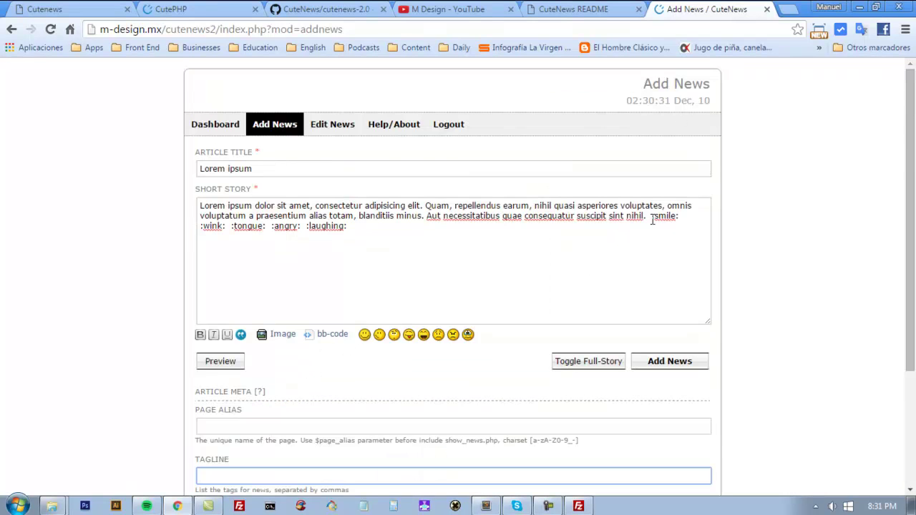
pyautogui.click(675, 362)
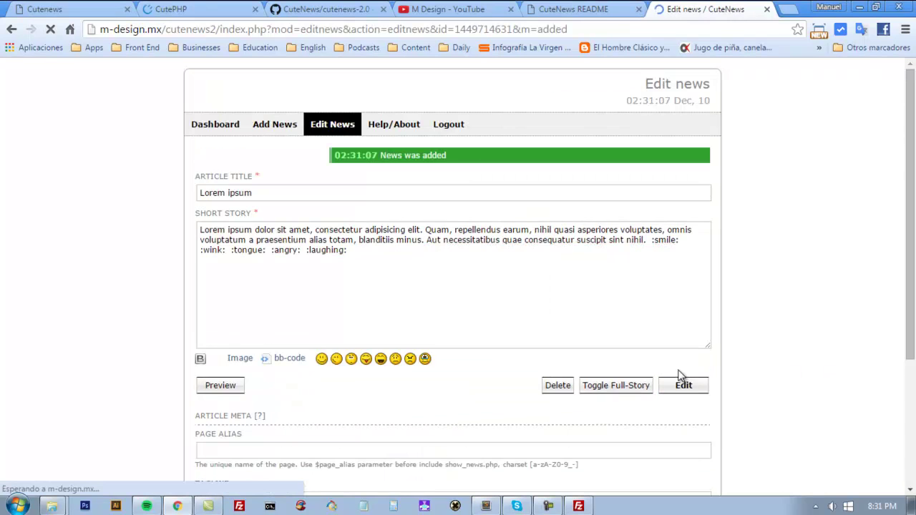
pyautogui.moveTo(454, 160); pyautogui.dragTo(364, 159)
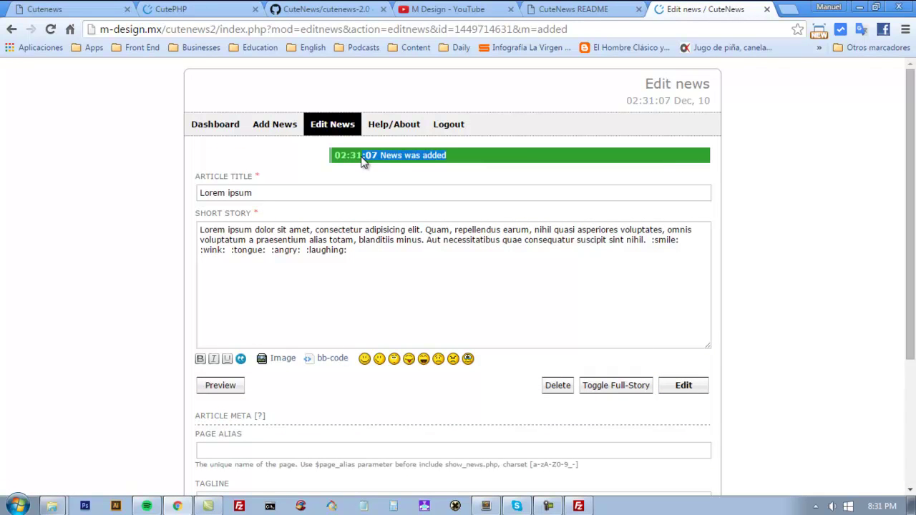
pyautogui.click(412, 165)
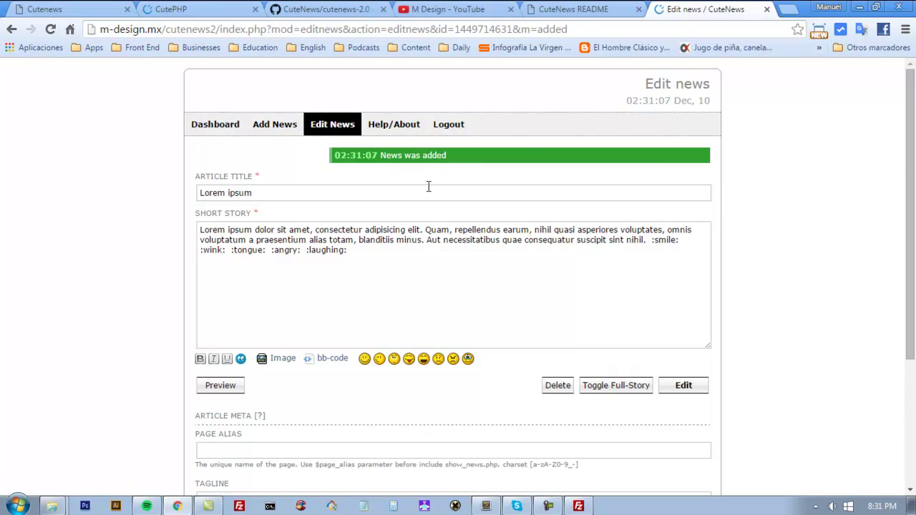
# Start another news article titled "Dosis dolor" and paste the placeholder paragraph as its short story.
pyautogui.click(276, 129)
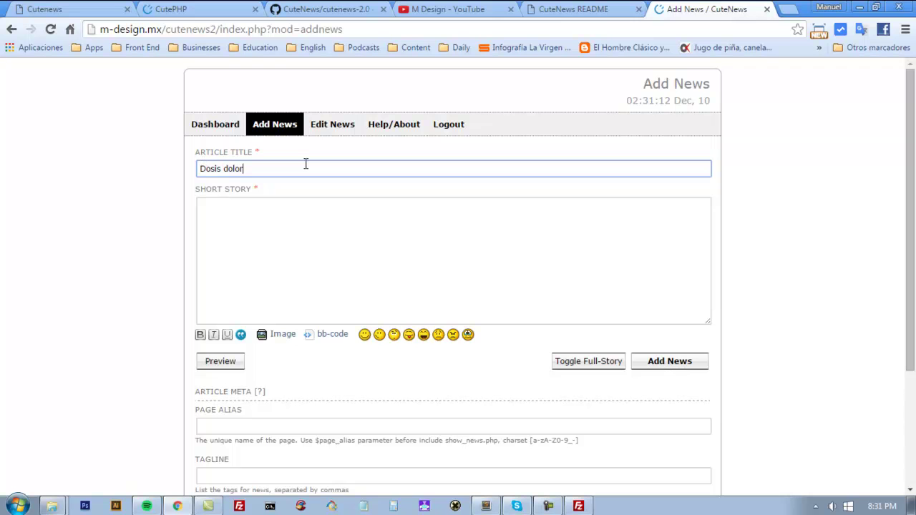
pyautogui.click(345, 210)
pyautogui.hotkey('ctrl', 'v')
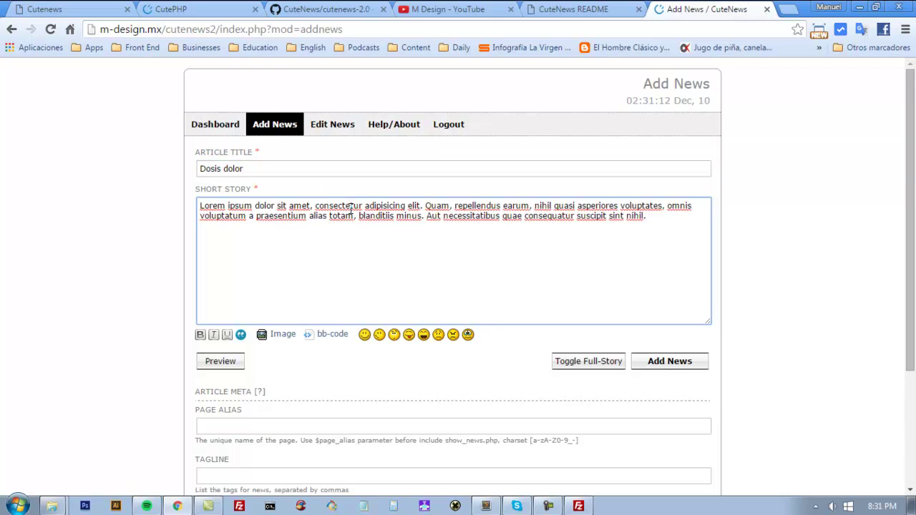
# Replace the article title with the phrase copied from the short story, capitalized as "Consectetur adipisicing elit".
pyautogui.moveTo(343, 205); pyautogui.dragTo(420, 206)
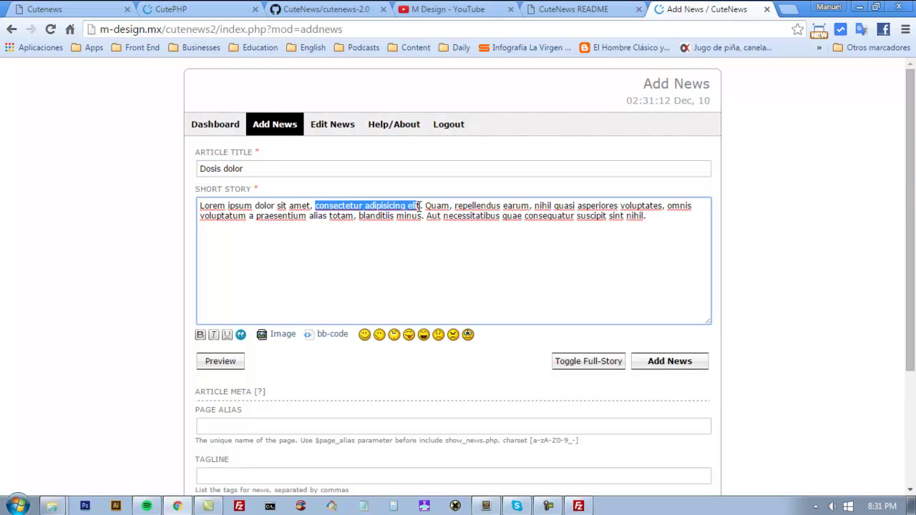
pyautogui.click(411, 170)
pyautogui.hotkey('ctrl', 'a')
pyautogui.hotkey('ctrl', 'v')
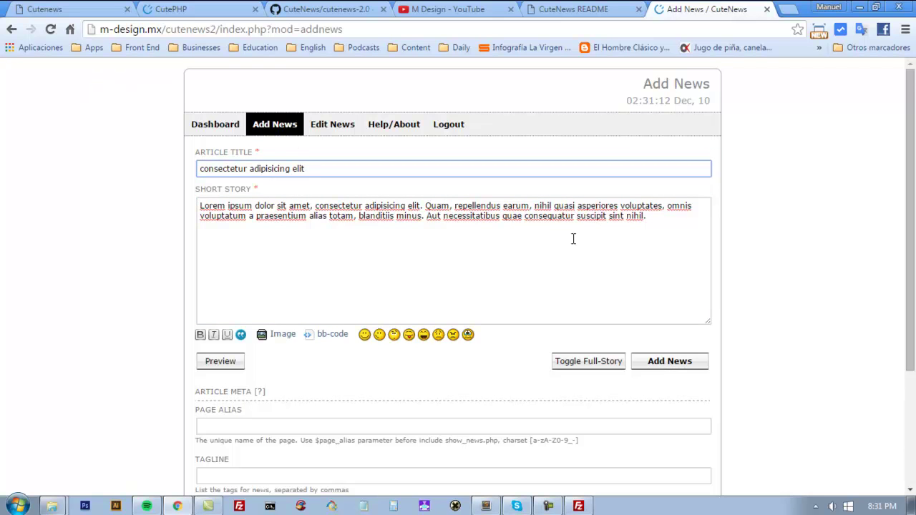
pyautogui.click(203, 169)
pyautogui.press('BackSpace')
pyautogui.write('C')
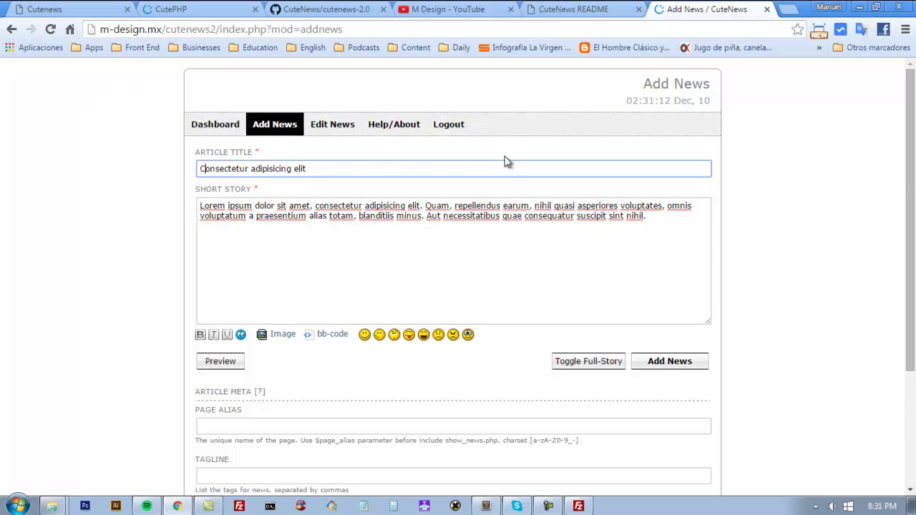
pyautogui.scroll(-2, 852, 301)
pyautogui.scroll(1, 855, 299)
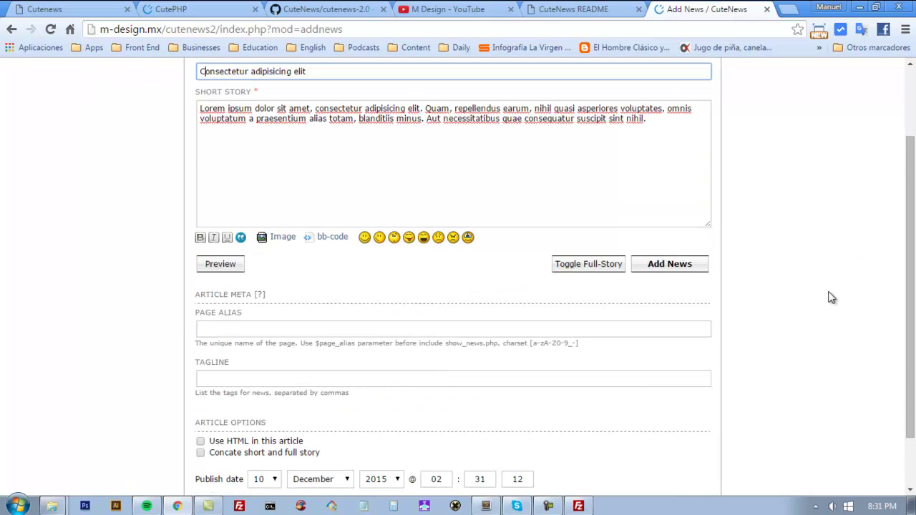
# Append seven laughing emoticons to the end of the short story for "Consectetur adipisicing elit".
pyautogui.click(375, 118)
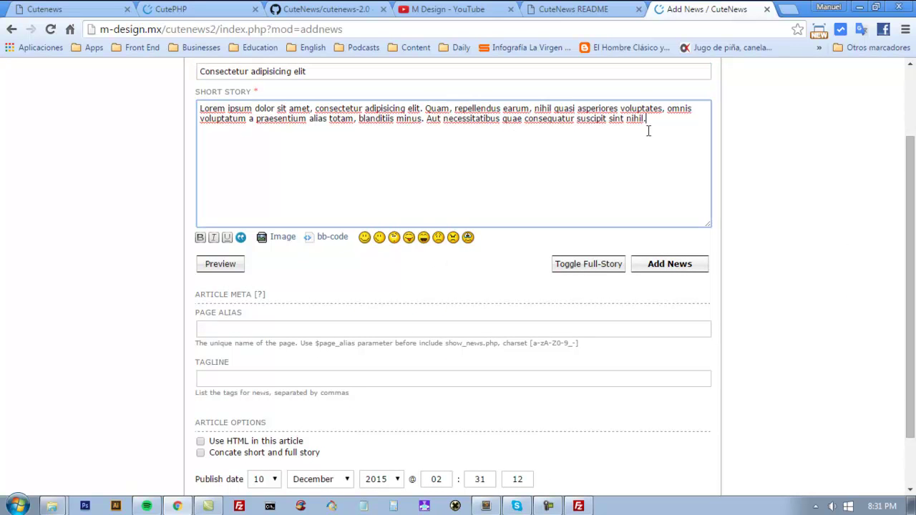
pyautogui.click(423, 238)
pyautogui.click(423, 239)
pyautogui.click(423, 238)
pyautogui.click(423, 238)
pyautogui.click(423, 239)
pyautogui.click(423, 238)
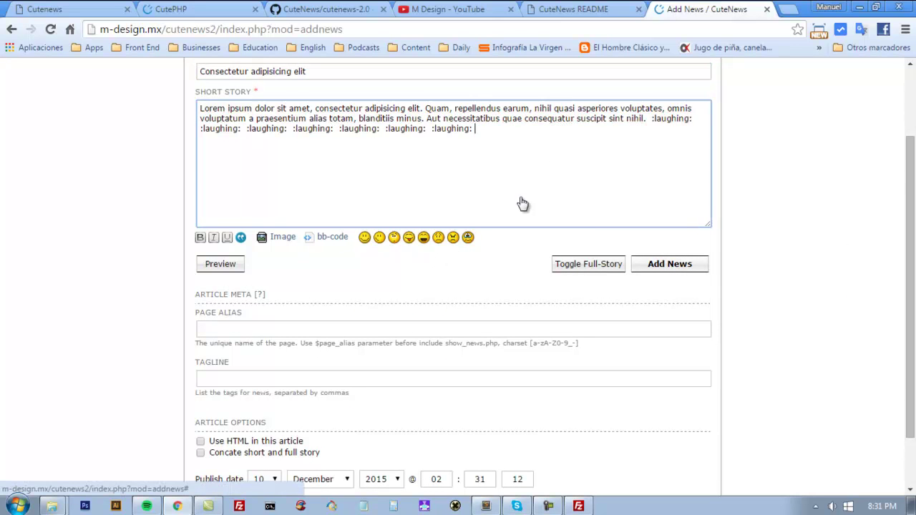
pyautogui.click(423, 239)
pyautogui.click(423, 239)
# Publish the "Consectetur adipisicing elit" article and open the list of existing news.
pyautogui.scroll(1, 652, 200)
pyautogui.click(689, 361)
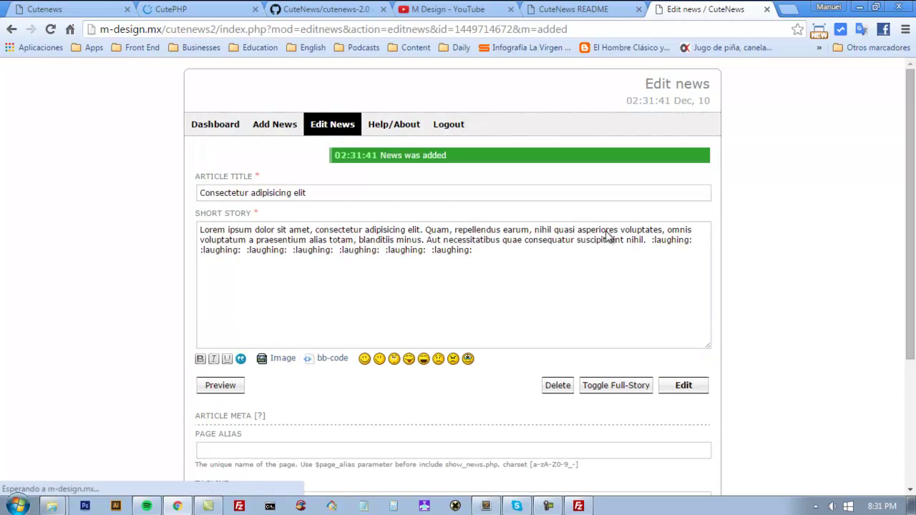
pyautogui.click(360, 125)
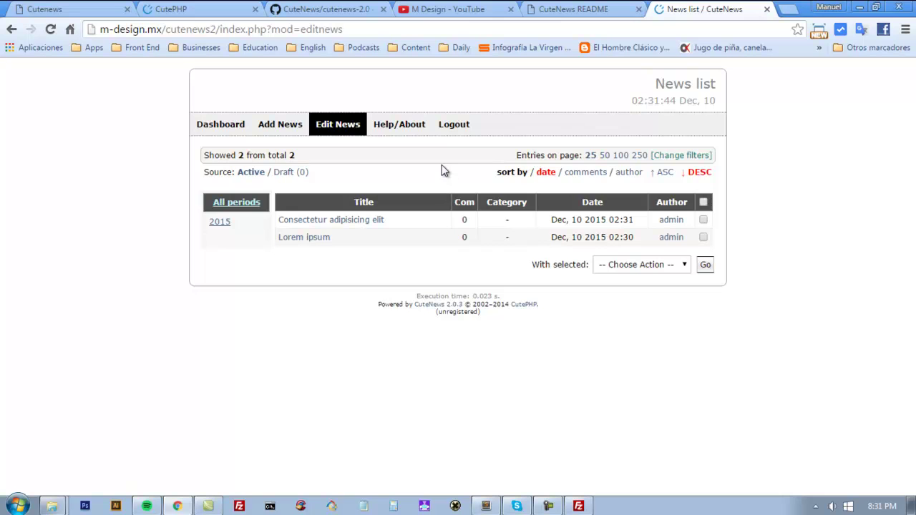
# Open the site's Templates from the dashboard and examine the Active News code of the Default template.
pyautogui.click(235, 134)
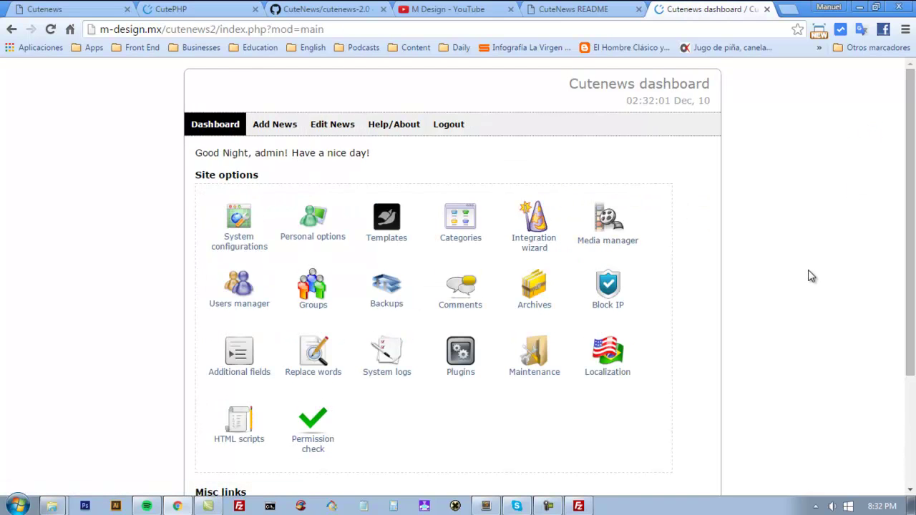
pyautogui.click(386, 218)
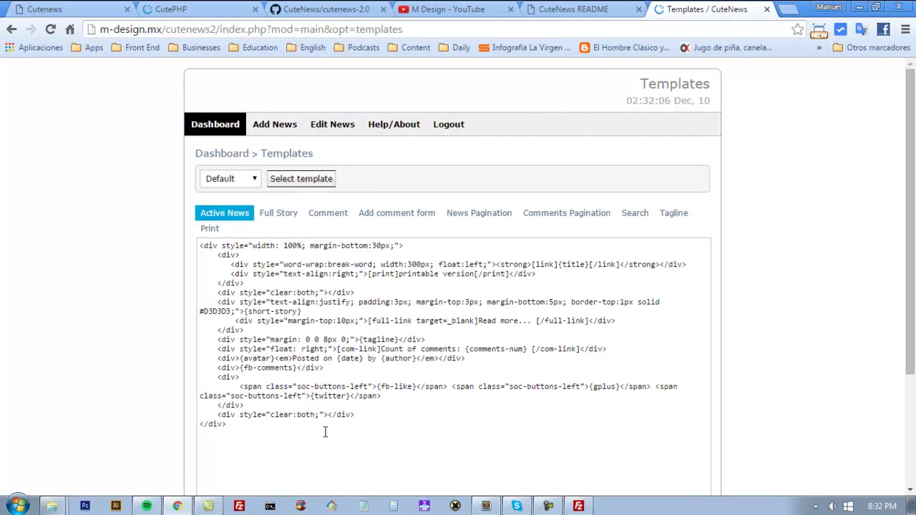
pyautogui.scroll(-2, 380, 445)
pyautogui.scroll(2, 435, 353)
pyautogui.click(439, 399)
pyautogui.hotkey('ctrl', 'a')
pyautogui.click(440, 400)
pyautogui.keyDown('shift'); pyautogui.click(476, 455); pyautogui.keyUp('shift')
pyautogui.hotkey('ctrl', 'a')
pyautogui.click(421, 350)
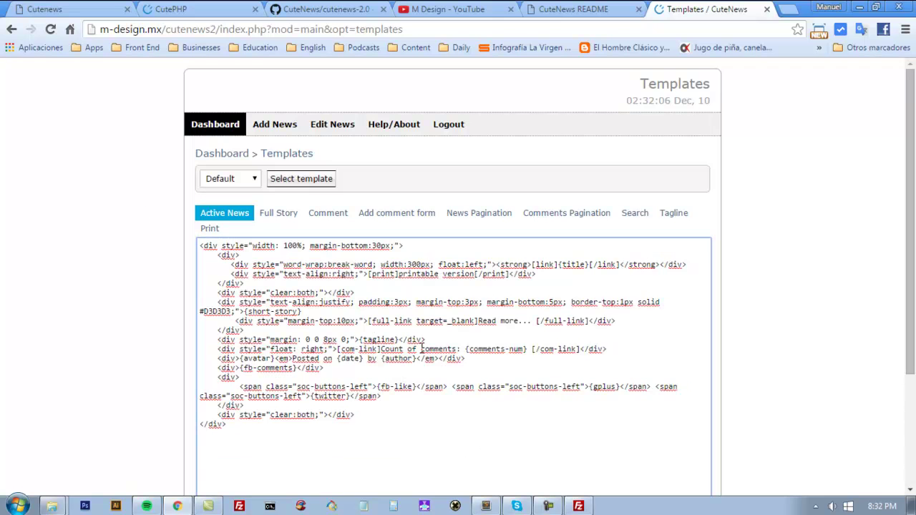
pyautogui.scroll(-2, 437, 332)
pyautogui.scroll(2, 437, 331)
# Switch to the local cutenews2 folder in Windows Explorer and select the full file name of show_news.php.
pyautogui.moveTo(62, 508)
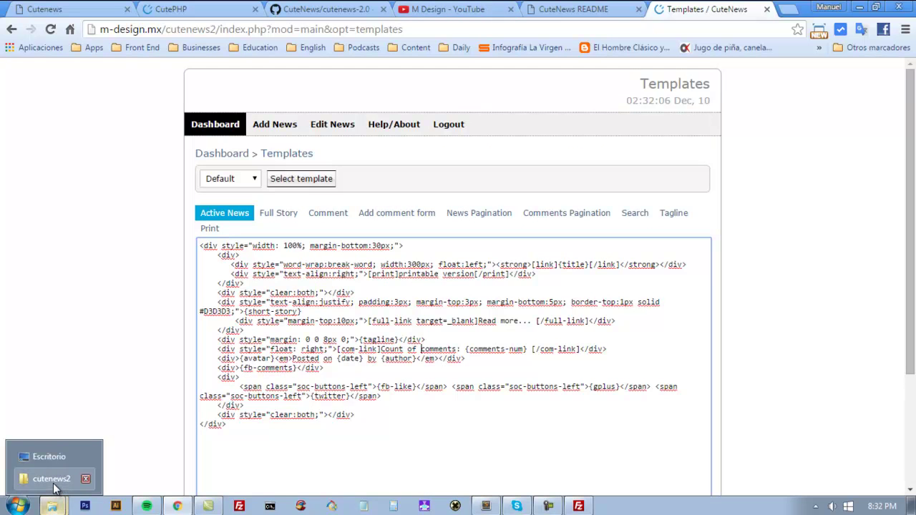
pyautogui.click(54, 479)
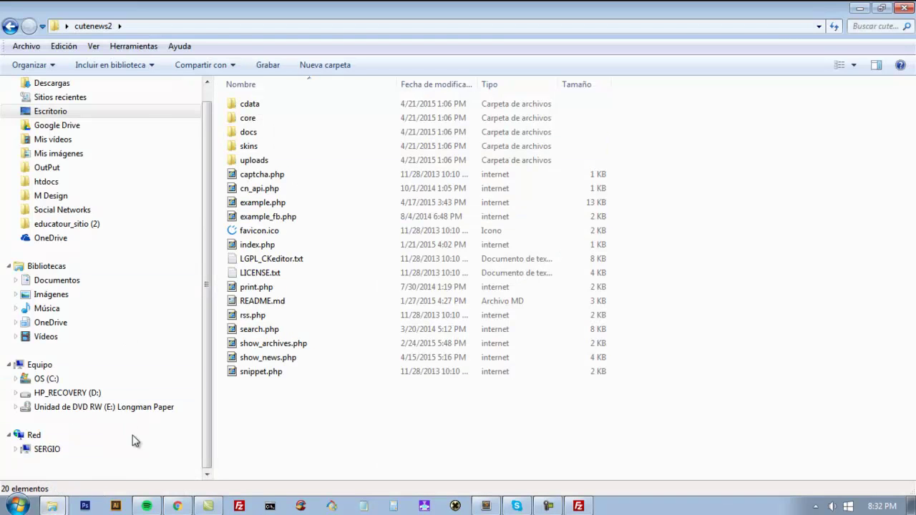
pyautogui.click(176, 506)
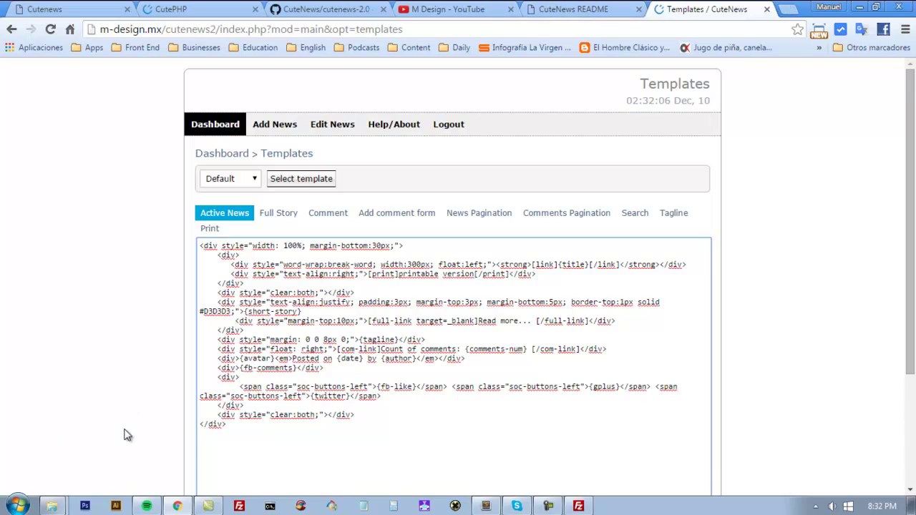
pyautogui.click(51, 506)
pyautogui.click(39, 478)
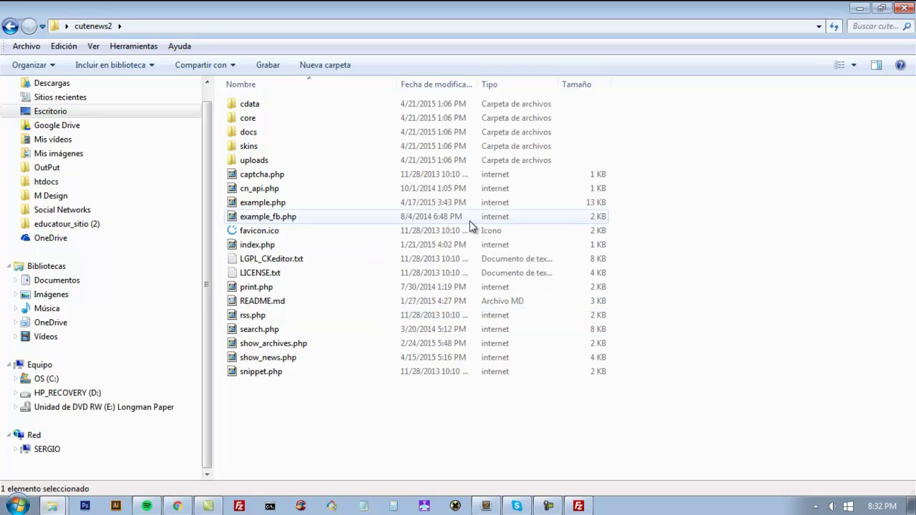
pyautogui.press('F2')
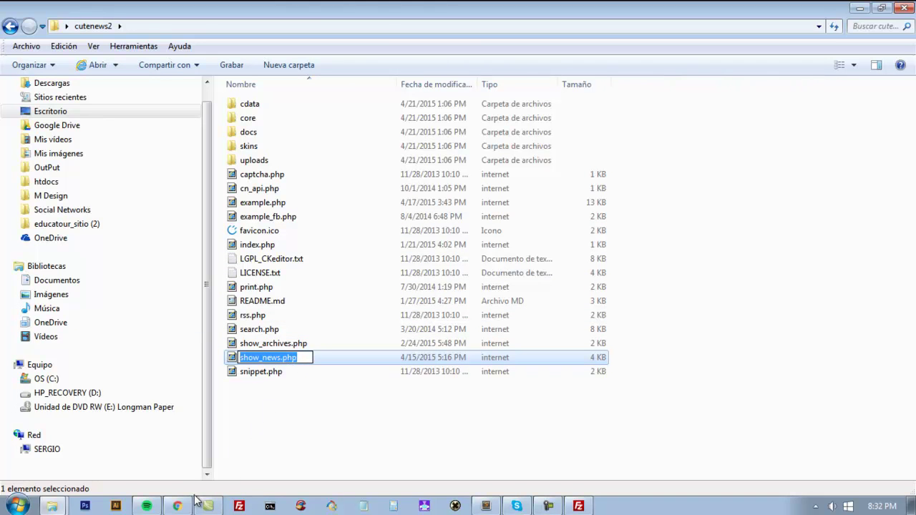
pyautogui.moveTo(188, 507)
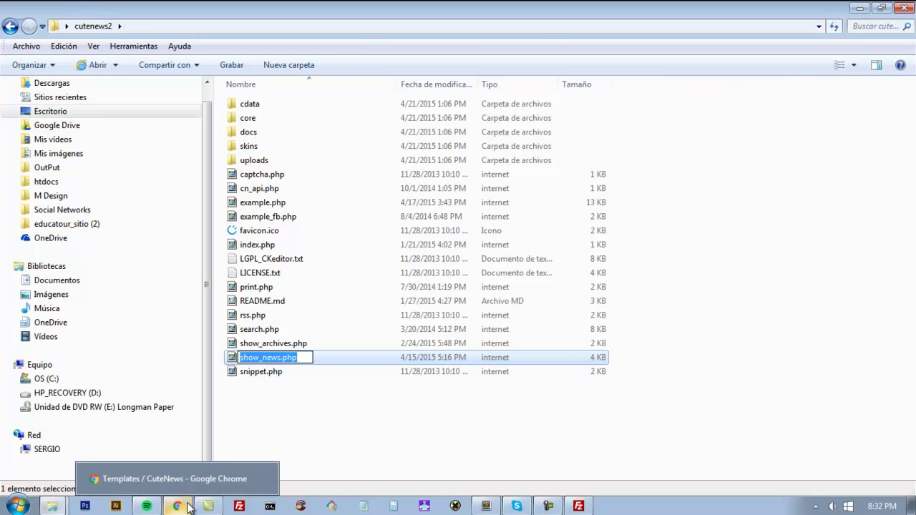
# Back in Chrome, load m-design.mx/cutenews2/show_news.php directly in a new tab, read the page and close the tab.
pyautogui.click(184, 507)
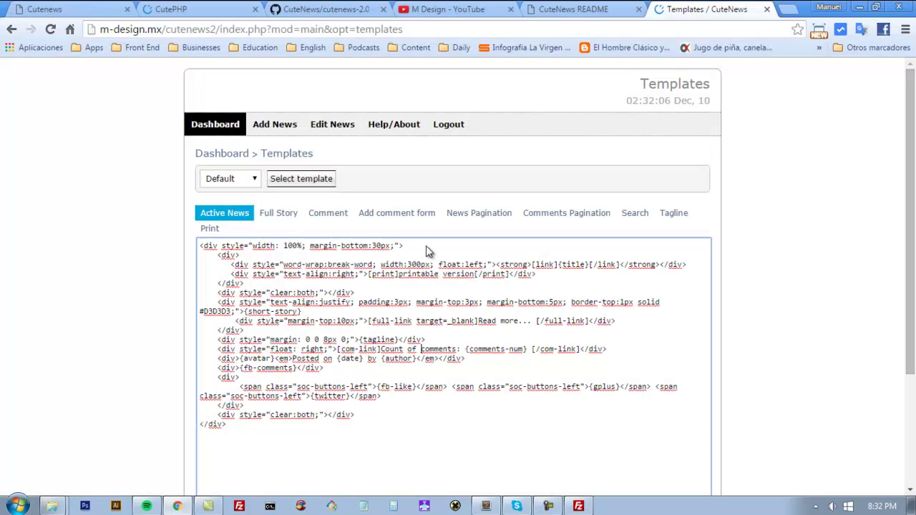
pyautogui.click(789, 10)
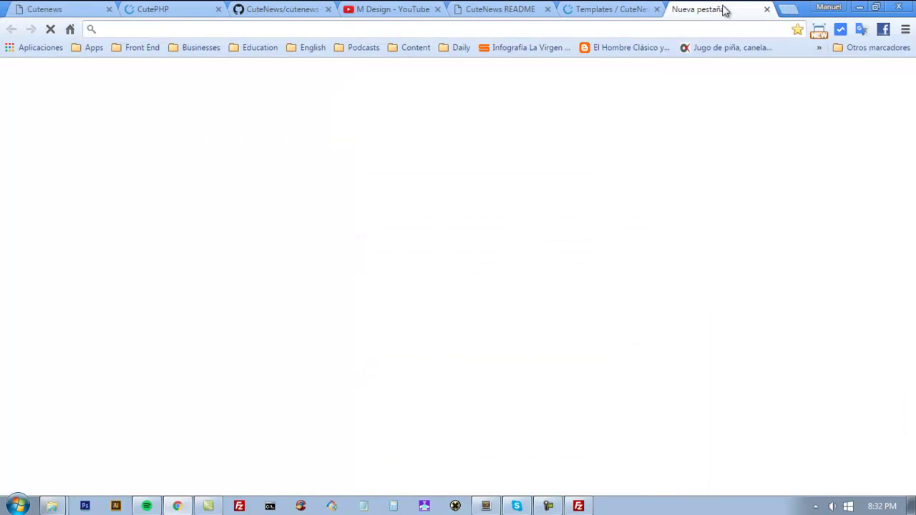
pyautogui.click(594, 9)
pyautogui.moveTo(218, 28); pyautogui.dragTo(404, 29)
pyautogui.write('show_news.php')
pyautogui.hotkey('ctrl', 'a')
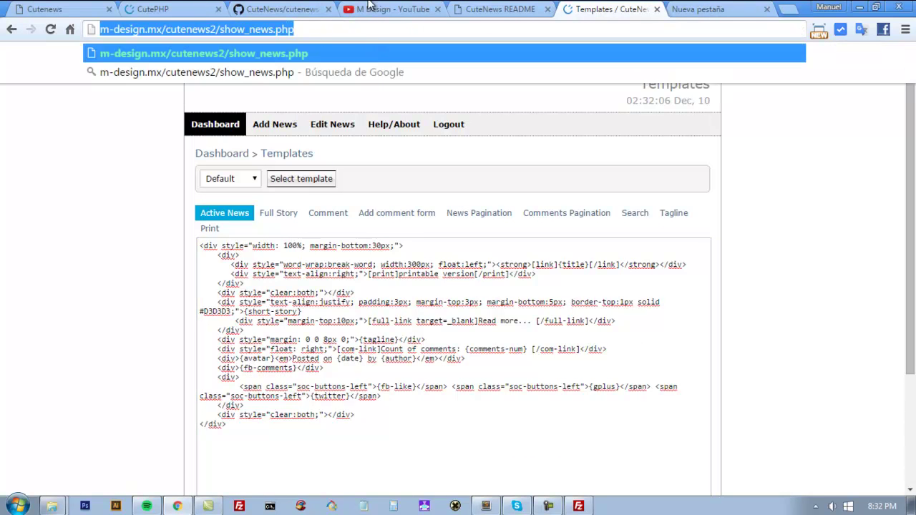
pyautogui.hotkey('ctrl', 'c')
pyautogui.press('Escape')
pyautogui.click(683, 9)
pyautogui.hotkey('ctrl', 'v')
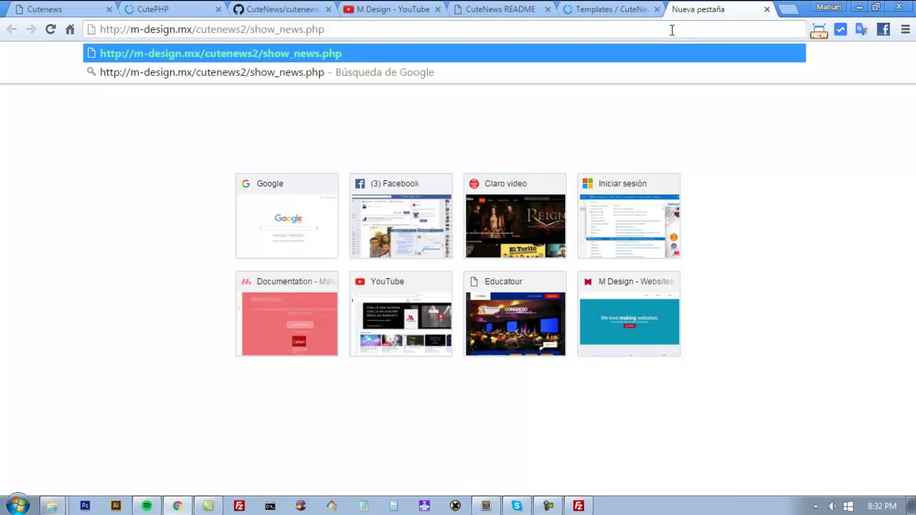
pyautogui.press('Return')
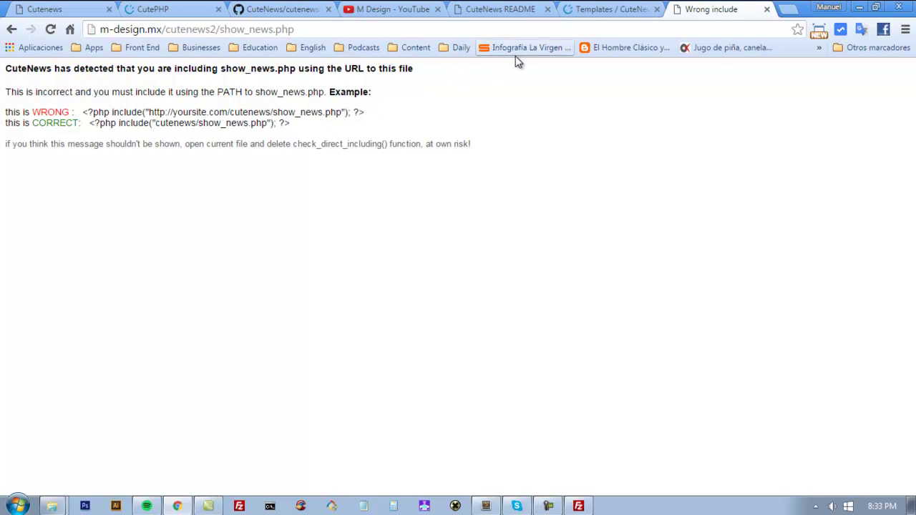
pyautogui.hotkey('ctrl', 'w')
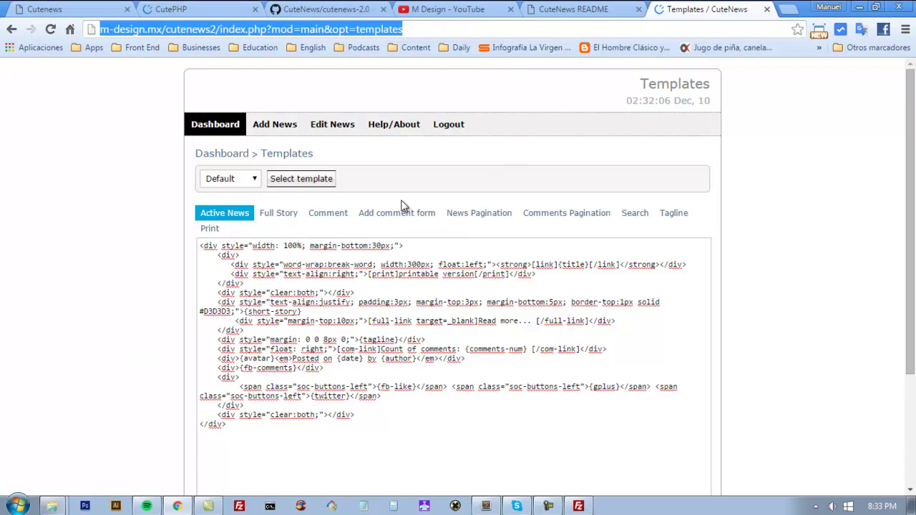
# Open the "Consectetur adipisicing elit" article for editing and preview its active news and full story entries.
pyautogui.click(321, 124)
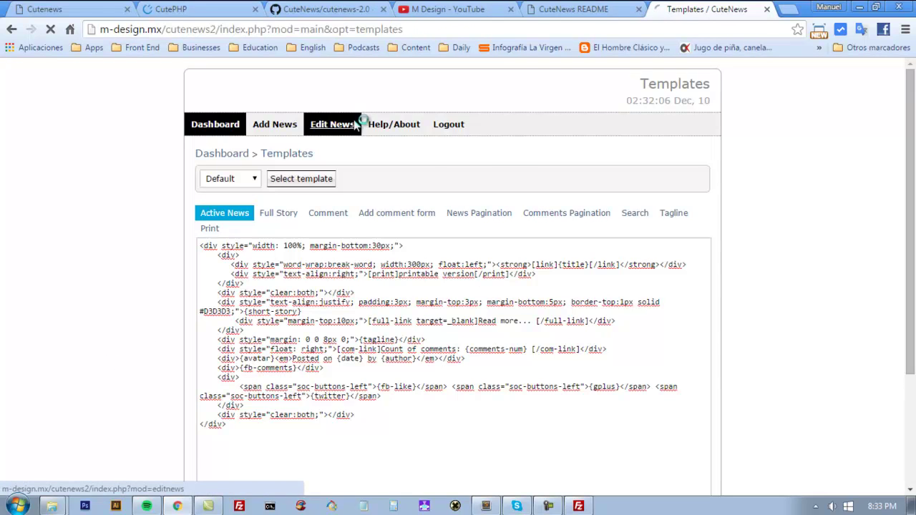
pyautogui.click(353, 222)
pyautogui.scroll(-5, 840, 303)
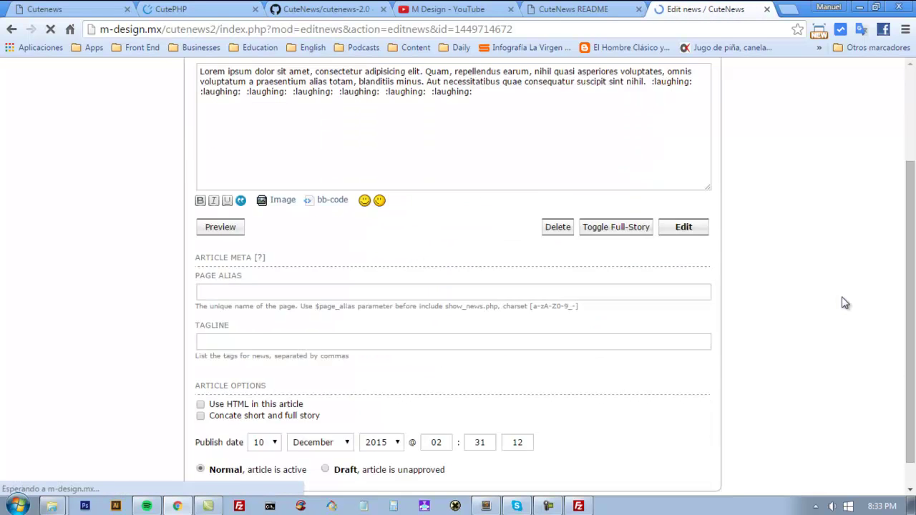
pyautogui.click(233, 202)
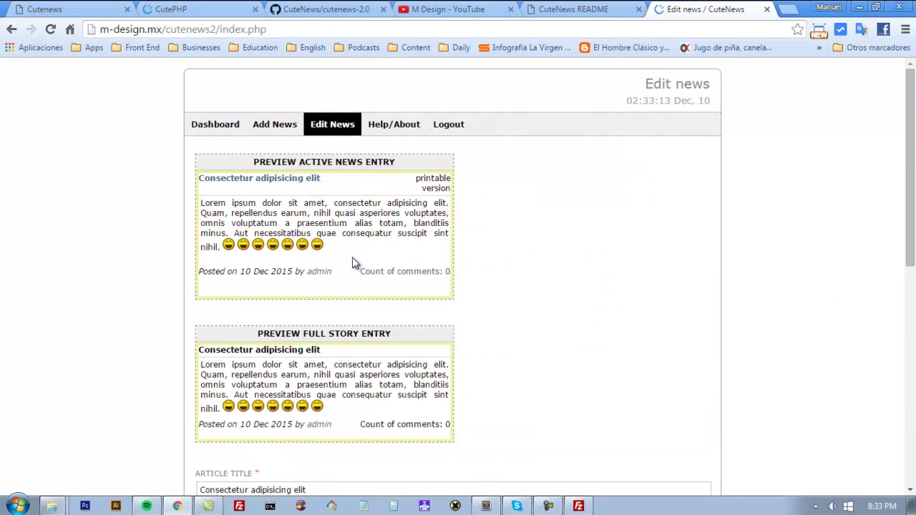
pyautogui.scroll(-3, 436, 329)
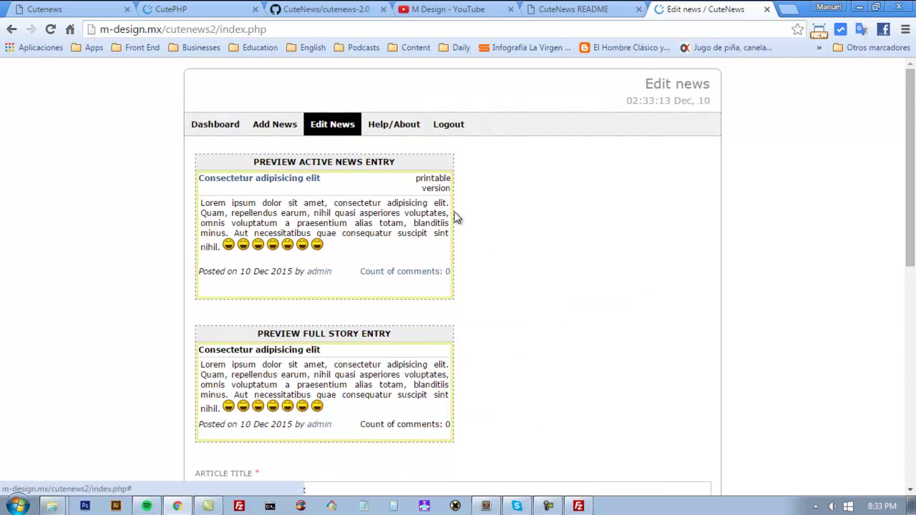
pyautogui.scroll(-2, 503, 304)
pyautogui.scroll(-2, 505, 303)
pyautogui.scroll(4, 503, 299)
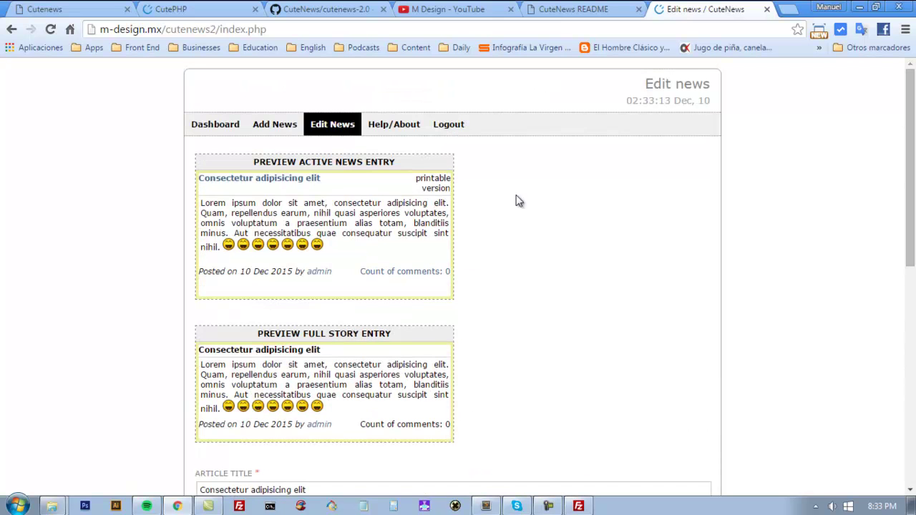
# Return to the CuteNews dashboard and highlight the m-design.mx/cutenews2/ part of its address.
pyautogui.click(215, 126)
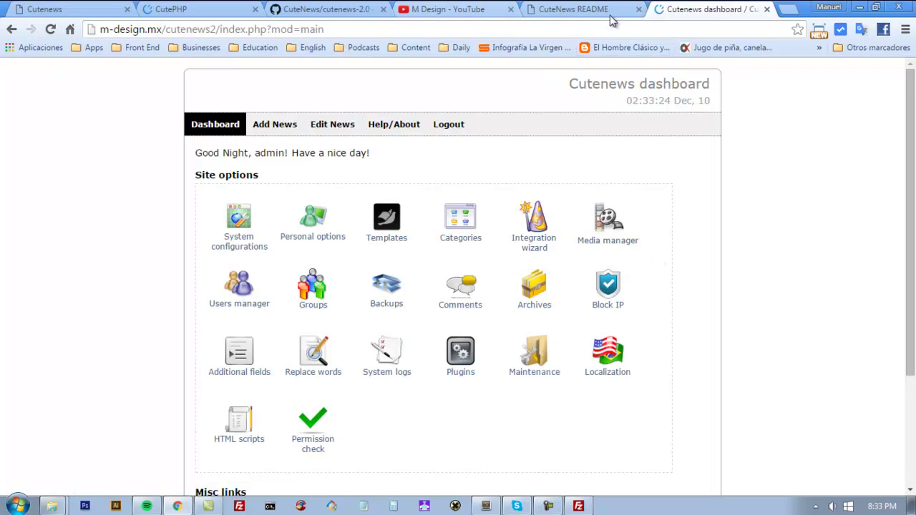
pyautogui.click(242, 30)
pyautogui.click(242, 30)
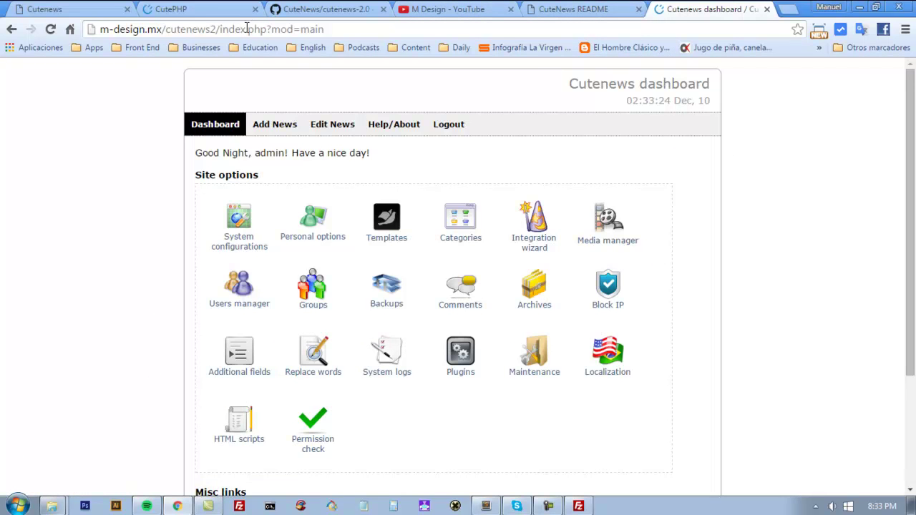
pyautogui.moveTo(220, 30); pyautogui.dragTo(3, 36)
pyautogui.click(220, 30)
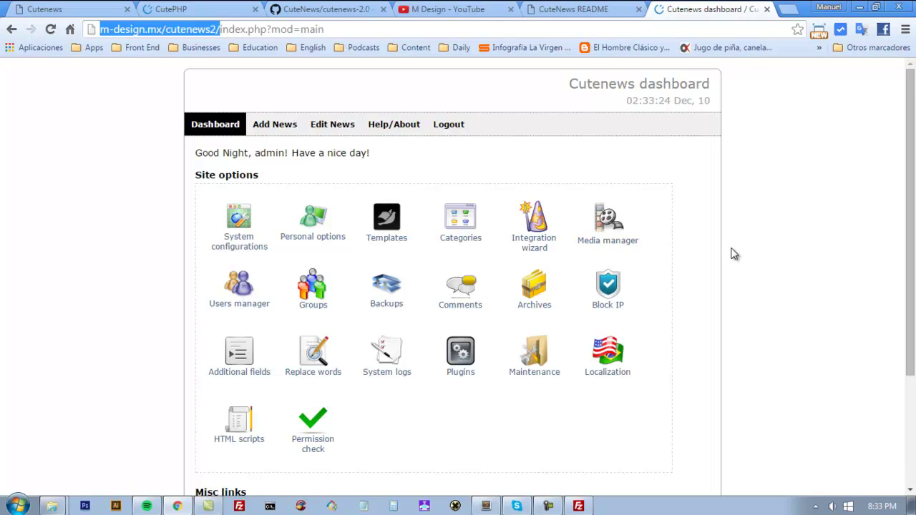
# Review the mypageindex.php page, highlighting its My Website heading, News heading, "News..." placeholder and Contact Us text.
pyautogui.click(75, 8)
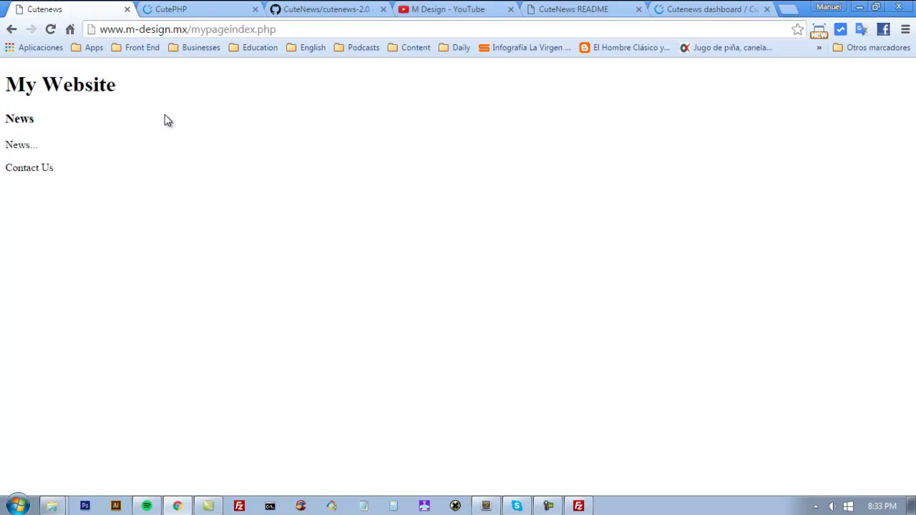
pyautogui.moveTo(155, 88); pyautogui.dragTo(7, 89)
pyautogui.click(64, 135)
pyautogui.moveTo(54, 119); pyautogui.dragTo(6, 119)
pyautogui.moveTo(39, 145); pyautogui.dragTo(1, 144)
pyautogui.click(64, 159)
pyautogui.click(67, 176)
pyautogui.moveTo(68, 171); pyautogui.dragTo(2, 168)
pyautogui.click(77, 180)
pyautogui.moveTo(77, 175); pyautogui.dragTo(1, 144)
pyautogui.click(82, 170)
pyautogui.click(44, 150)
pyautogui.click(83, 151)
pyautogui.moveTo(61, 150); pyautogui.dragTo(2, 147)
pyautogui.click(64, 152)
pyautogui.moveTo(63, 151); pyautogui.dragTo(2, 147)
# Bring up the CuteNews README page and highlight the Cutenews/docs/readme.html path in its address.
pyautogui.click(708, 7)
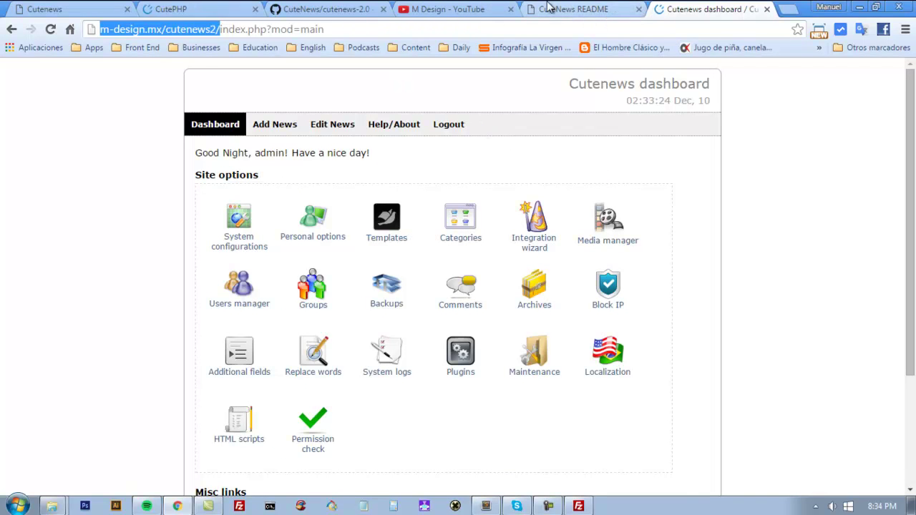
pyautogui.click(588, 8)
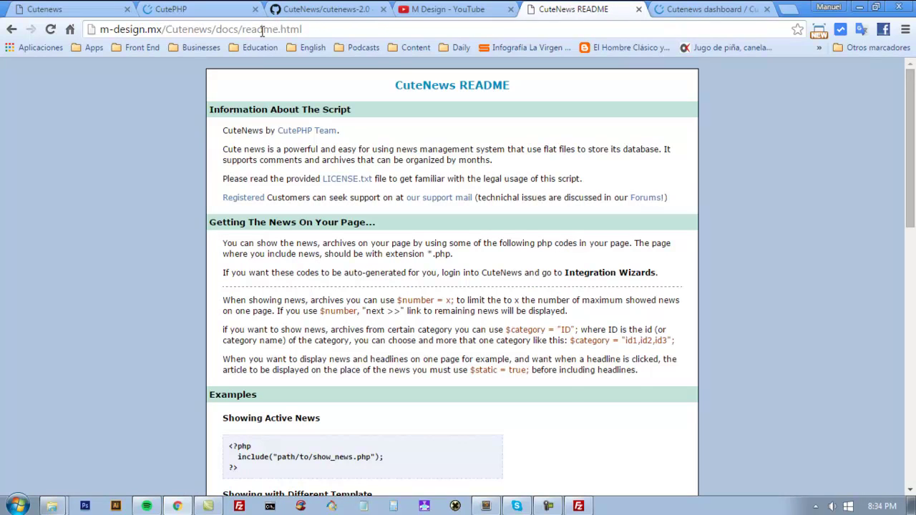
pyautogui.moveTo(546, 89); pyautogui.dragTo(333, 88)
pyautogui.click(293, 92)
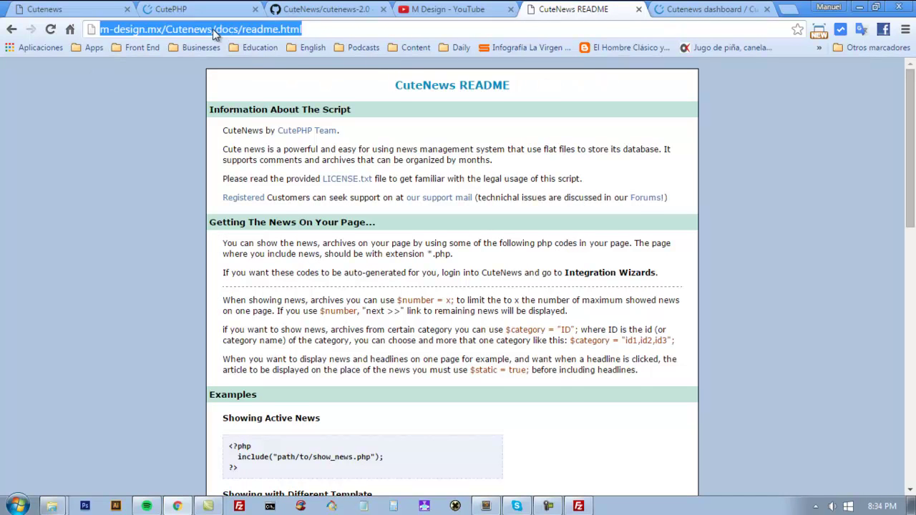
pyautogui.moveTo(165, 31); pyautogui.dragTo(314, 24)
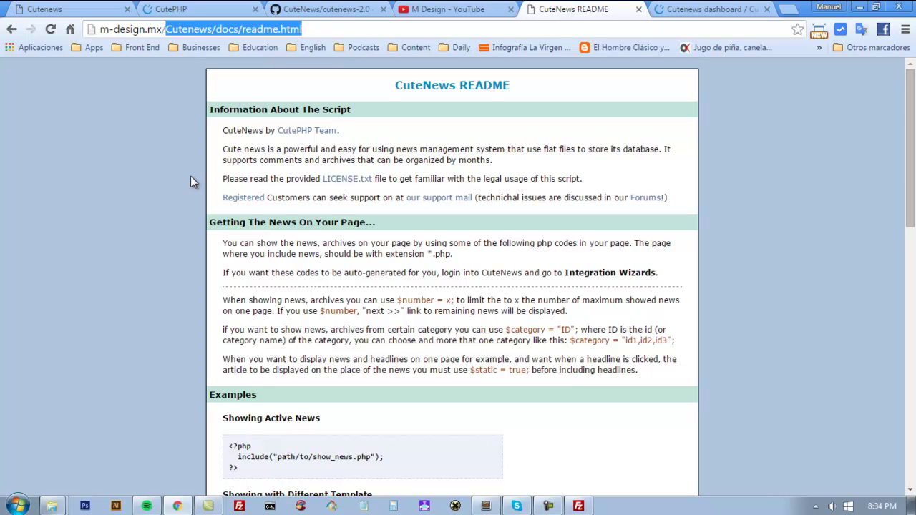
pyautogui.click(183, 28)
pyautogui.moveTo(165, 29); pyautogui.dragTo(308, 31)
# Find the Showing Active News example in the README and select its complete PHP include code.
pyautogui.scroll(-2, 331, 356)
pyautogui.scroll(-1, 90, 306)
pyautogui.scroll(3, 910, 143)
pyautogui.moveTo(910, 151); pyautogui.dragTo(914, 239)
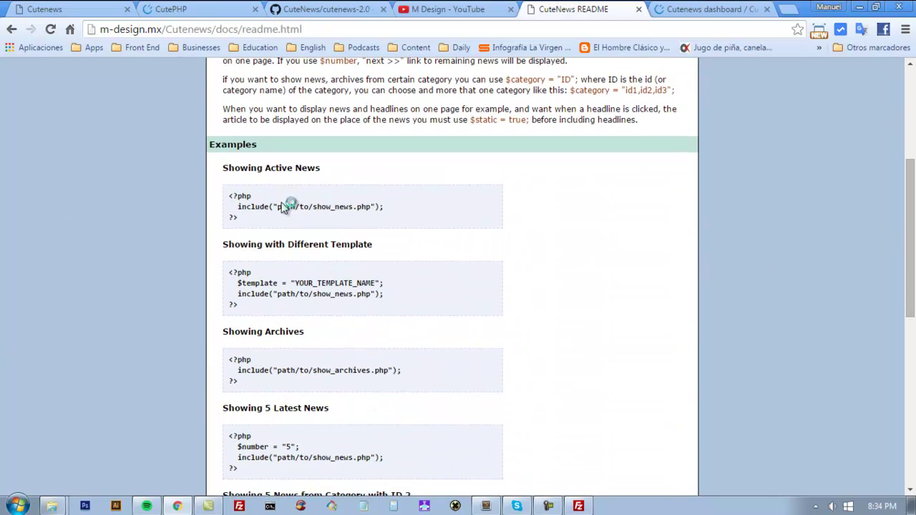
pyautogui.scroll(-1, 270, 218)
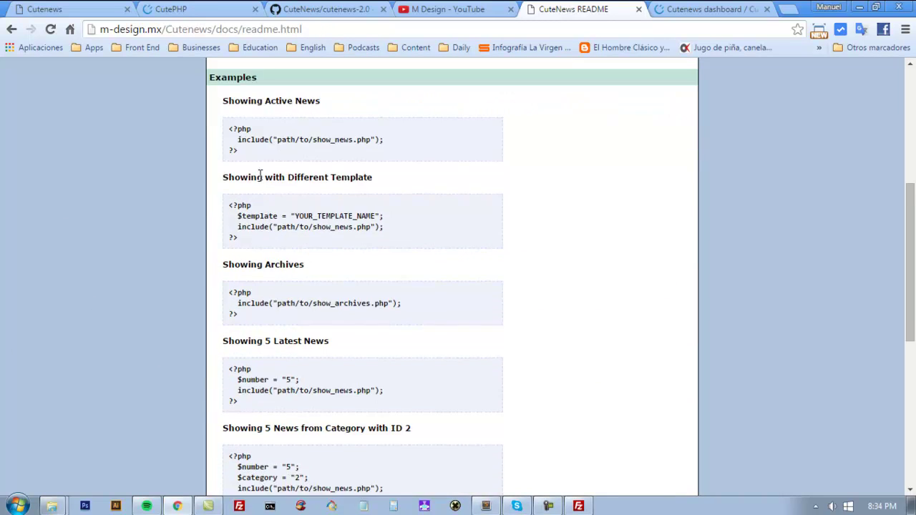
pyautogui.moveTo(242, 152); pyautogui.dragTo(259, 118)
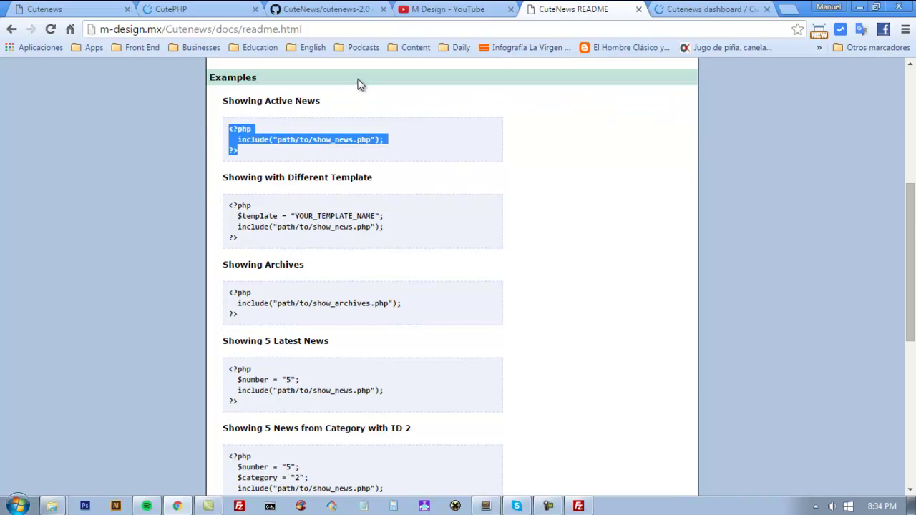
# Review the README's Examples section around the selected Showing Active News code, and clear the selection.
pyautogui.scroll(-2, 449, 186)
pyautogui.moveTo(914, 301); pyautogui.dragTo(915, 204)
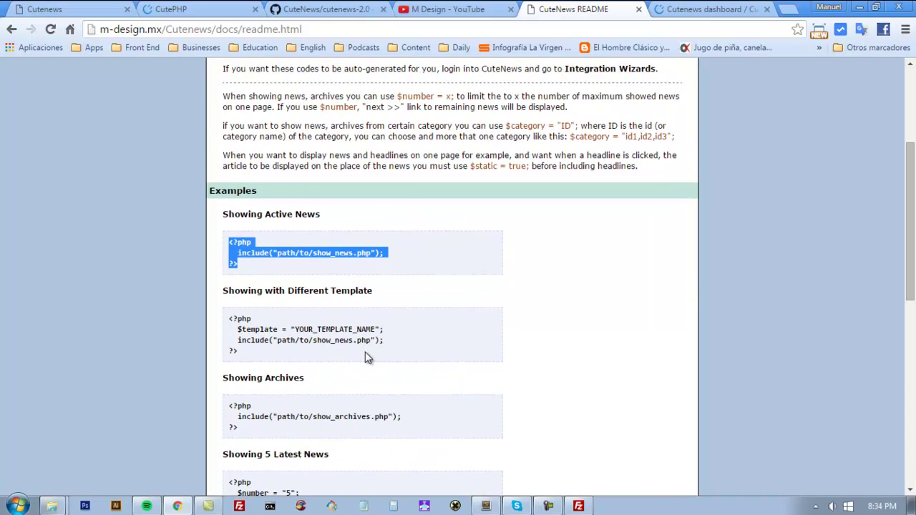
pyautogui.scroll(-2, 360, 311)
pyautogui.moveTo(913, 243); pyautogui.dragTo(913, 193)
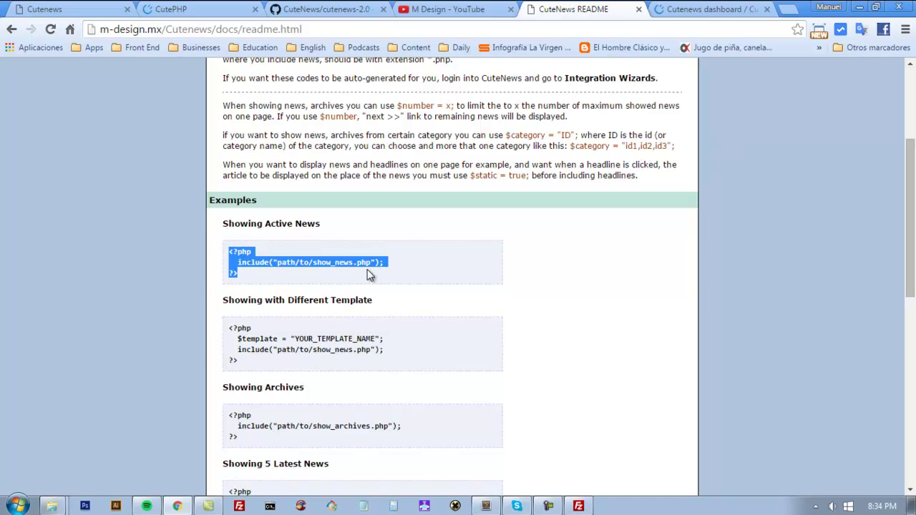
pyautogui.rightClick(240, 263)
pyautogui.click(255, 269)
pyautogui.click(215, 301)
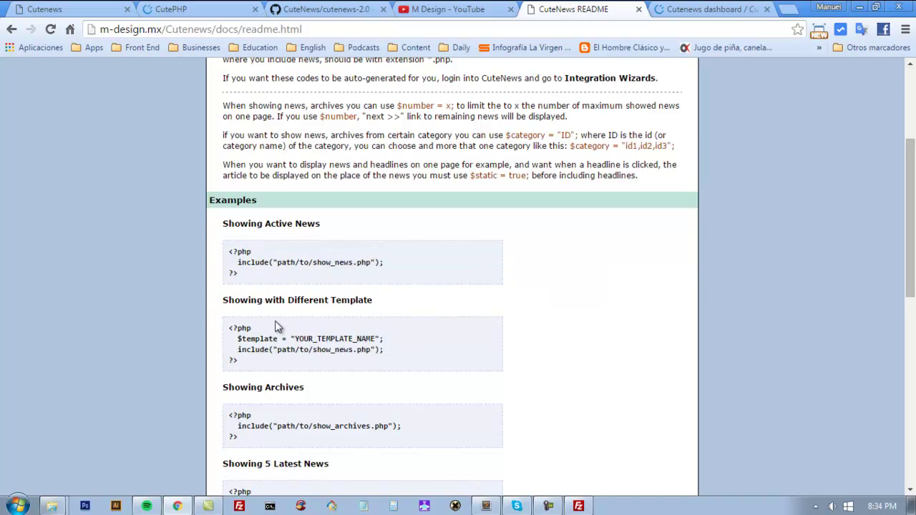
# Find the Showing 5 Latest News example in the README and copy its complete PHP code.
pyautogui.scroll(-2, 313, 386)
pyautogui.scroll(-2, 361, 428)
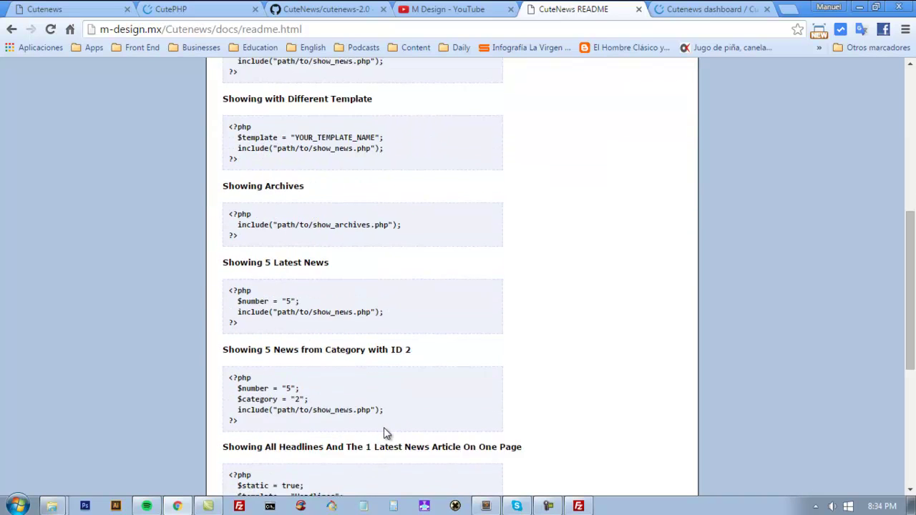
pyautogui.moveTo(246, 265); pyautogui.dragTo(214, 222)
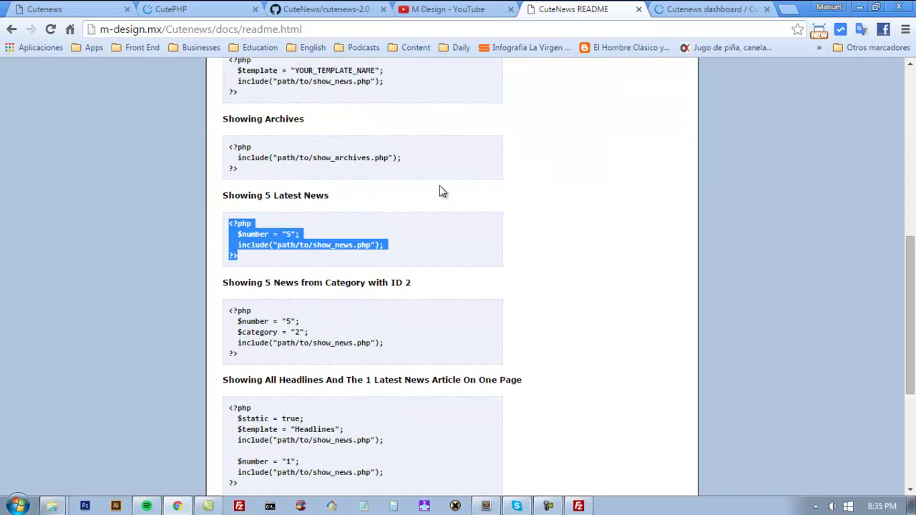
pyautogui.moveTo(330, 197); pyautogui.dragTo(222, 197)
pyautogui.click(284, 237)
pyautogui.moveTo(261, 269); pyautogui.dragTo(220, 227)
pyautogui.hotkey('ctrl', 'c')
# Bring up cutenewstemplate.php in Sublime Text, and return to the mypageindex.php page in Chrome.
pyautogui.click(486, 506)
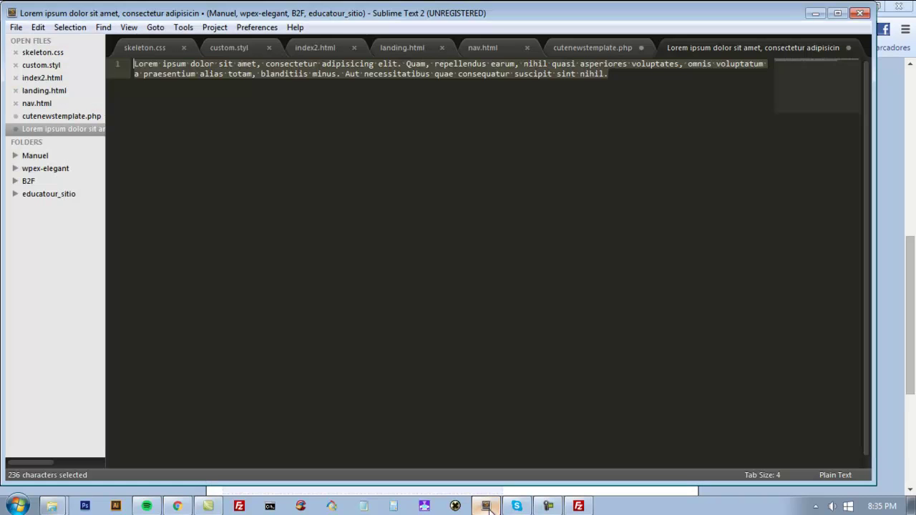
pyautogui.click(593, 47)
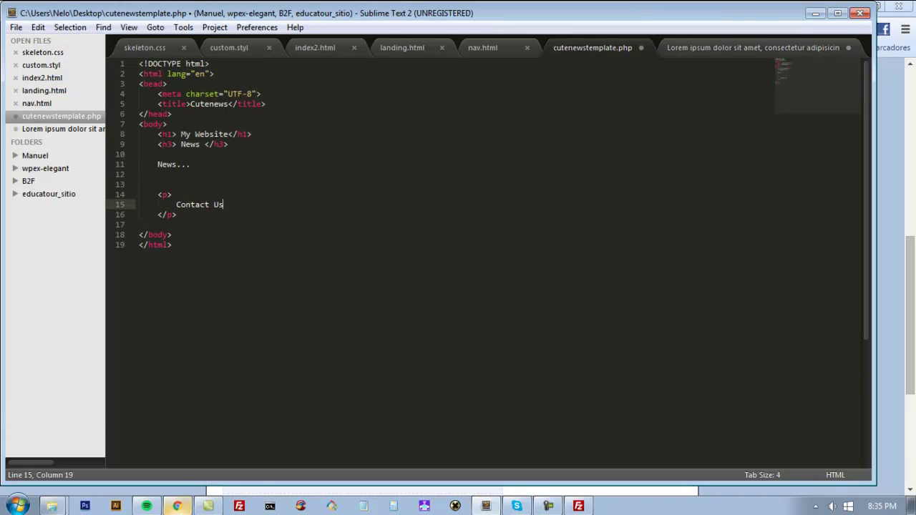
pyautogui.click(177, 505)
pyautogui.click(71, 9)
pyautogui.click(157, 300)
pyautogui.hotkey('ctrl', 'a')
pyautogui.click(159, 8)
pyautogui.click(75, 123)
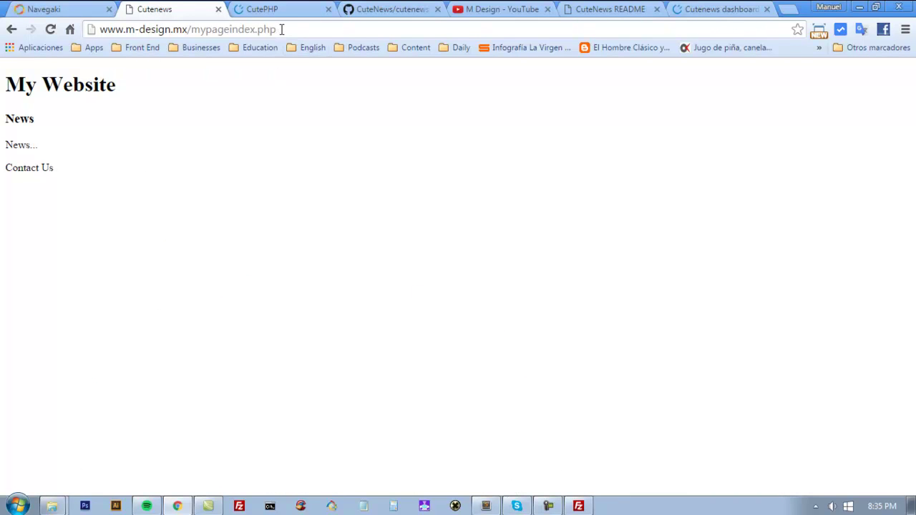
# Compare the template's code with the live page, highlighting My Website in Sublime Text and the News heading in Chrome.
pyautogui.click(483, 506)
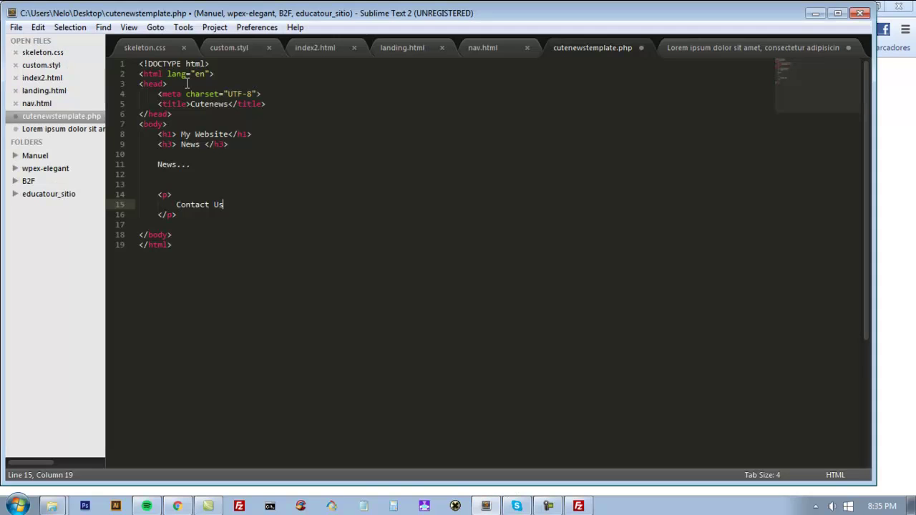
pyautogui.moveTo(176, 134); pyautogui.dragTo(226, 133)
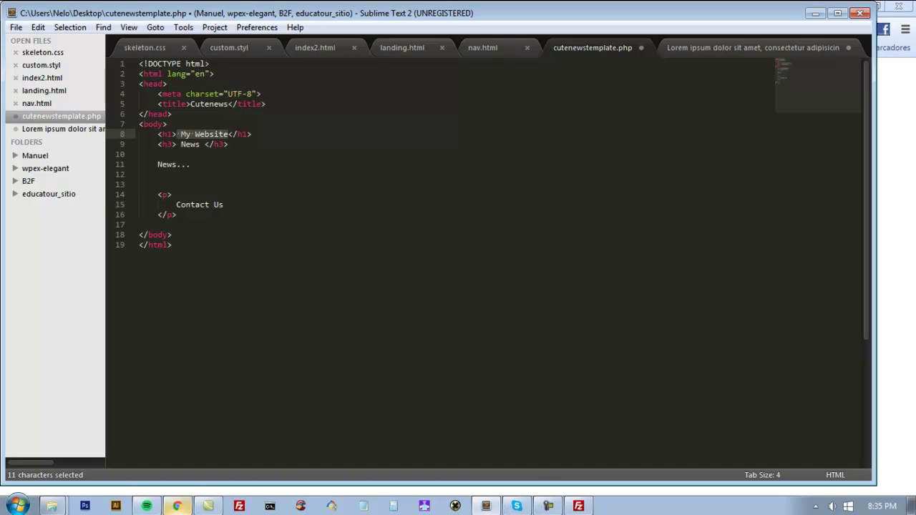
pyautogui.click(177, 506)
pyautogui.doubleClick(85, 118)
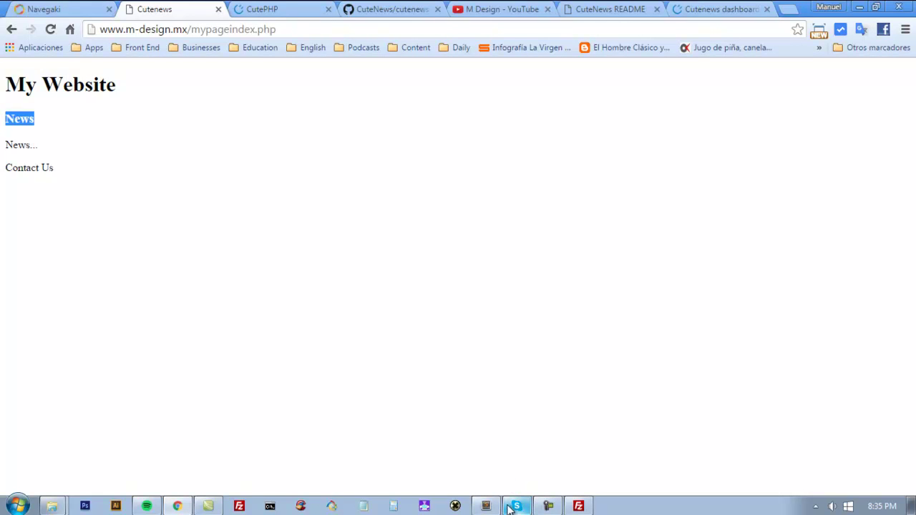
# In Sublime Text, replace the "News..." placeholder in cutenewstemplate.php with the copied Showing 5 Latest News code, keeping the indentation.
pyautogui.click(486, 506)
pyautogui.moveTo(210, 166); pyautogui.dragTo(163, 161)
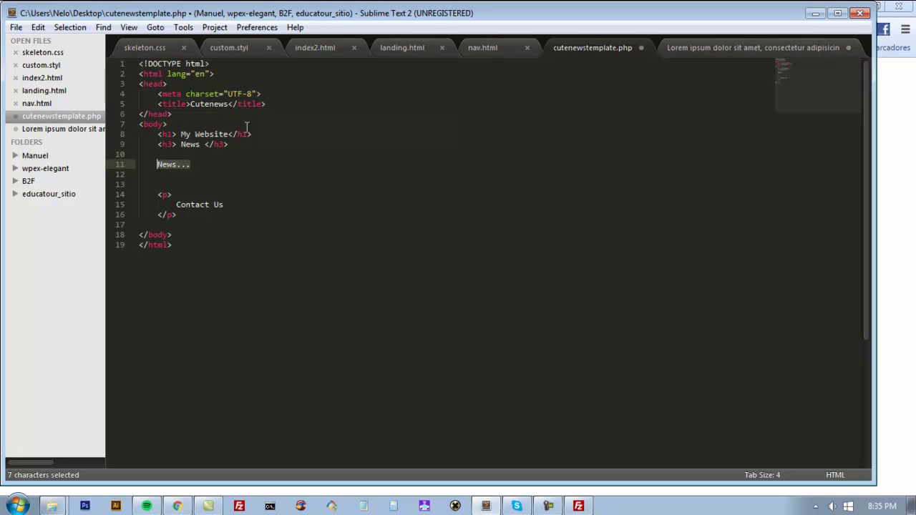
pyautogui.hotkey('ctrl', 'v')
pyautogui.hotkey('ctrl', 'z')
pyautogui.hotkey('ctrl', 'shift', 'v')
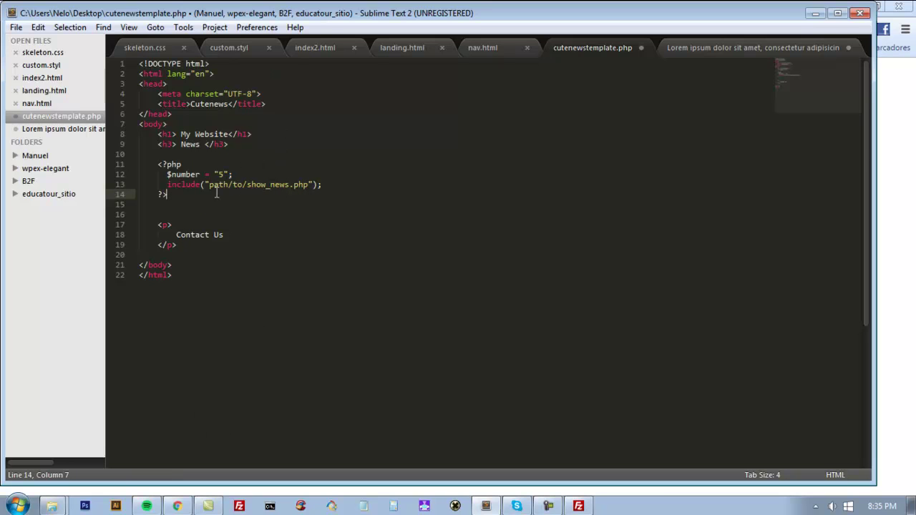
# Check the cutenews2 folder name in FileZilla, set the template's include path to cutenews2/show_news.php, and save the file.
pyautogui.moveTo(204, 185); pyautogui.dragTo(248, 184)
pyautogui.hotkey('alt', 'Tab')
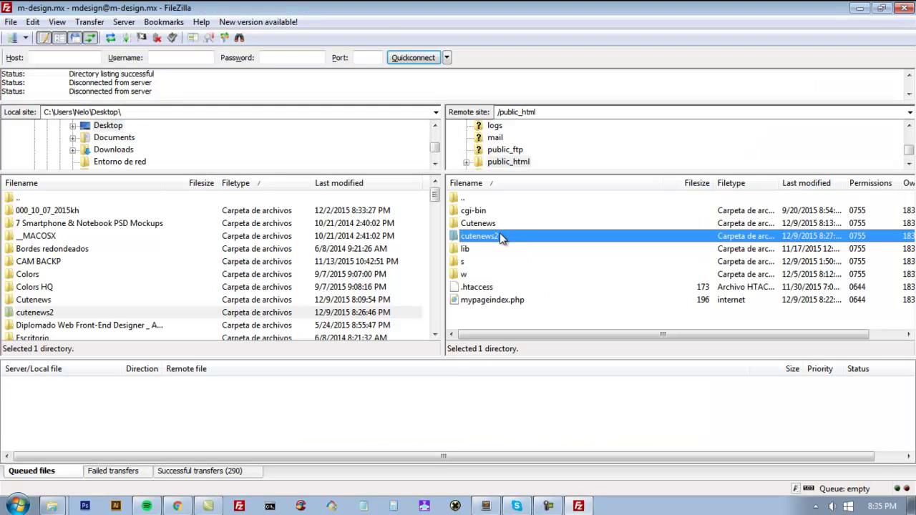
pyautogui.click(585, 507)
pyautogui.write('cutenews2')
pyautogui.write('/')
pyautogui.hotkey('ctrl', 'z')
pyautogui.hotkey('ctrl', 'z')
pyautogui.click(262, 169)
pyautogui.moveTo(243, 185); pyautogui.dragTo(209, 185)
pyautogui.write('cutenews2')
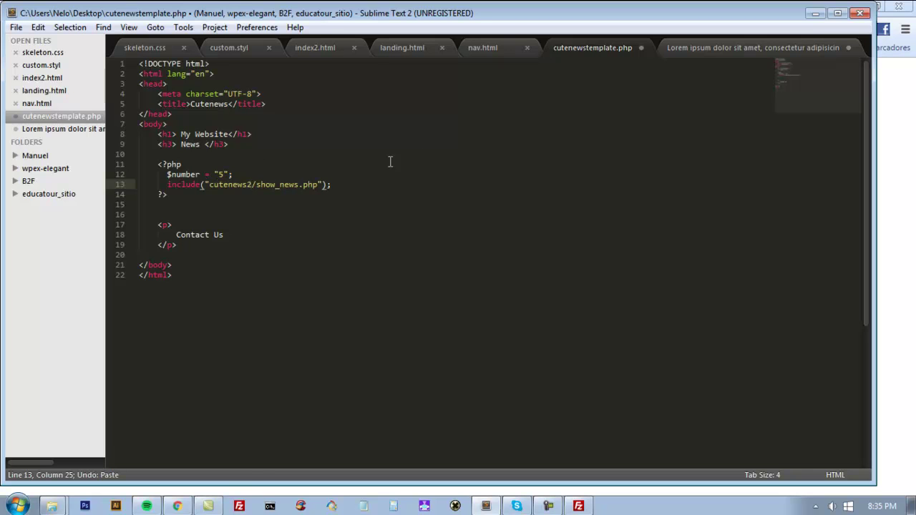
pyautogui.hotkey('ctrl', 's')
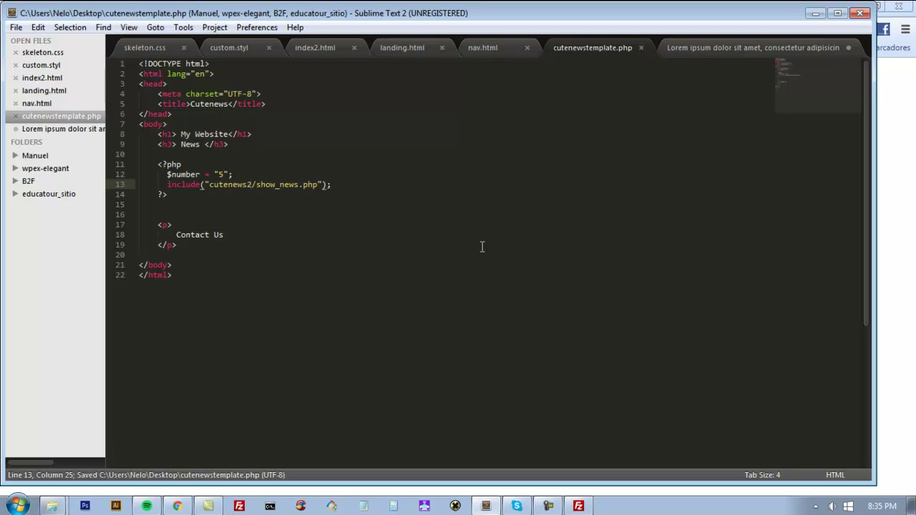
# Glance at the server's public_html folder in FileZilla, and highlight show_news.php in the template's include line.
pyautogui.click(583, 507)
pyautogui.click(515, 286)
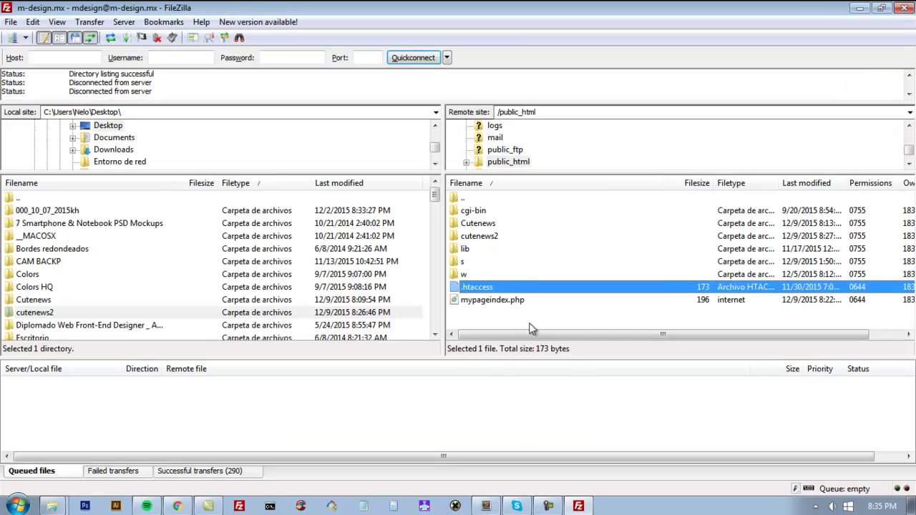
pyautogui.hotkey('alt', 'Tab')
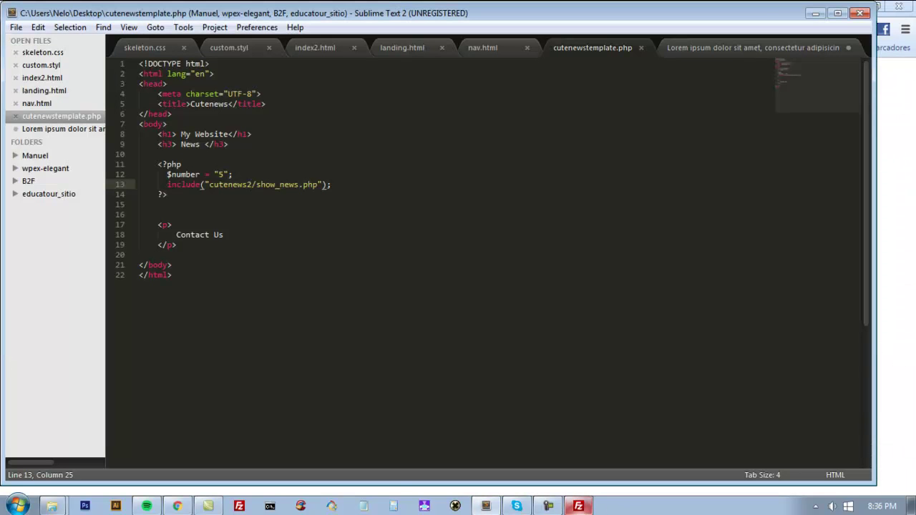
pyautogui.moveTo(256, 186); pyautogui.dragTo(316, 186)
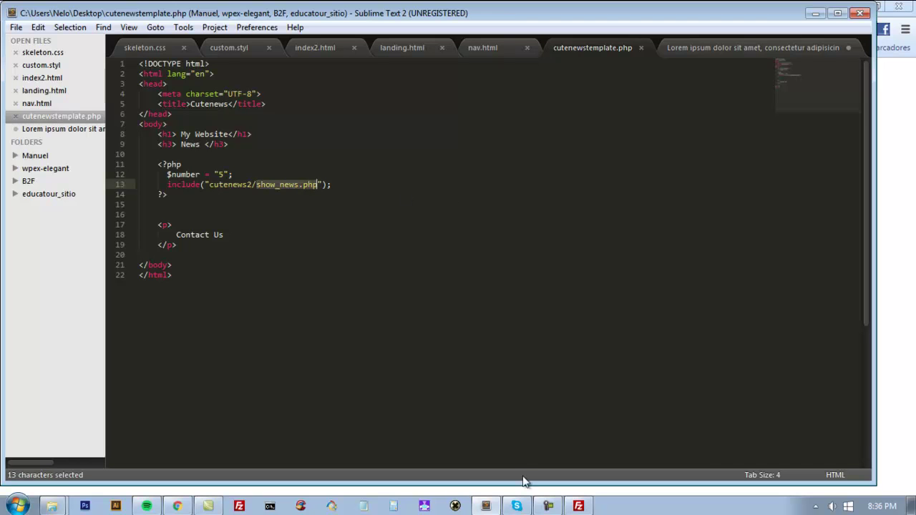
pyautogui.moveTo(578, 506)
pyautogui.click(324, 166)
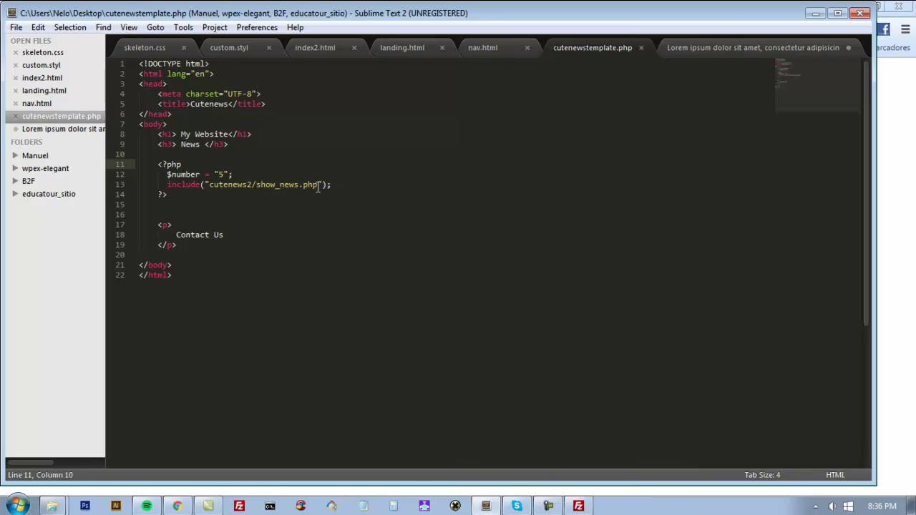
pyautogui.moveTo(319, 184); pyautogui.dragTo(248, 185)
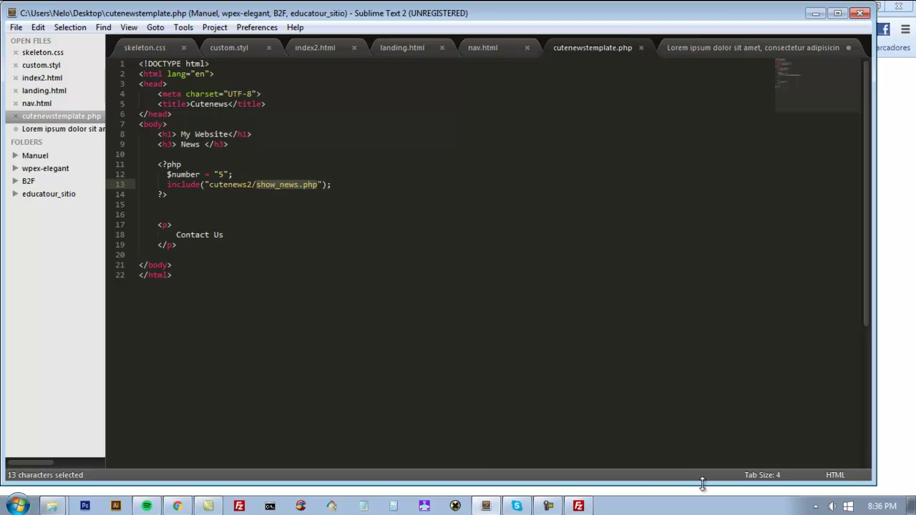
# Open the cutenews2 folder on the server in FileZilla and locate the show_news.php file.
pyautogui.click(578, 506)
pyautogui.doubleClick(521, 235)
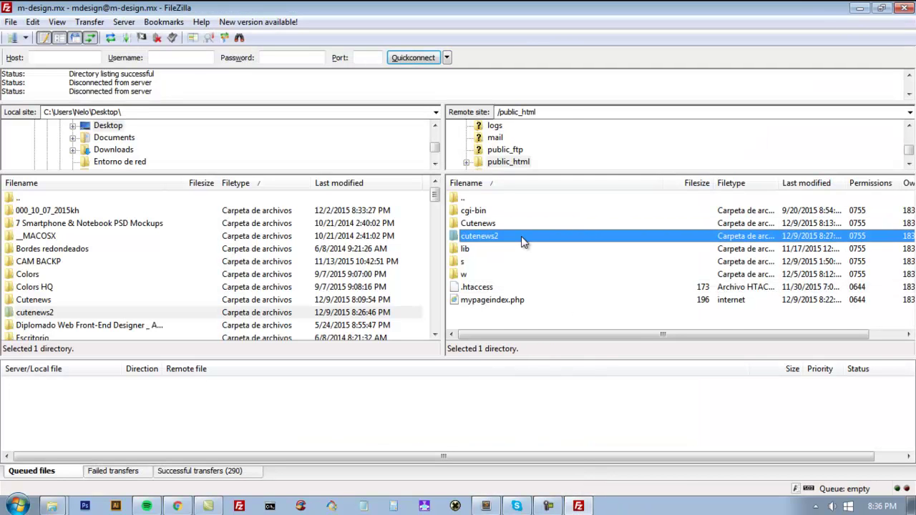
pyautogui.scroll(-2, 521, 313)
pyautogui.scroll(-2, 520, 313)
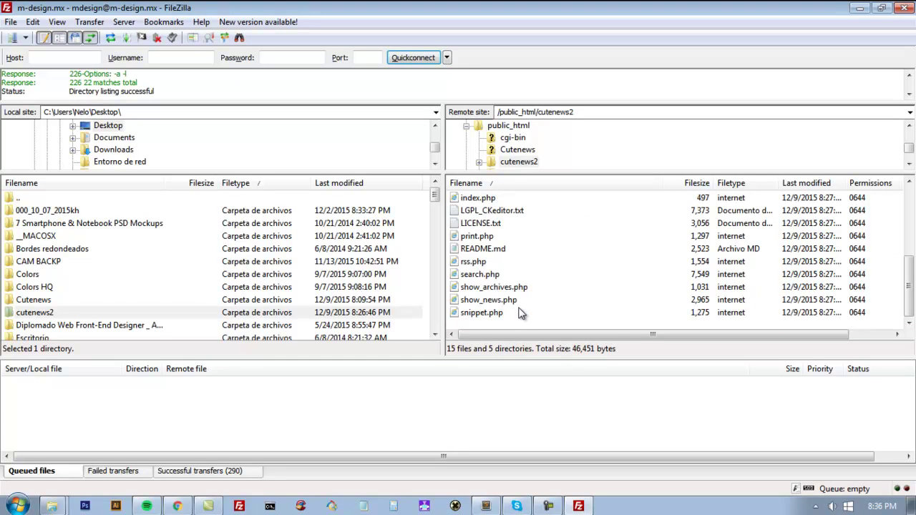
pyautogui.click(512, 302)
# Return to cutenewstemplate.php in Sublime Text and save it again.
pyautogui.click(486, 506)
pyautogui.click(240, 194)
pyautogui.click(288, 173)
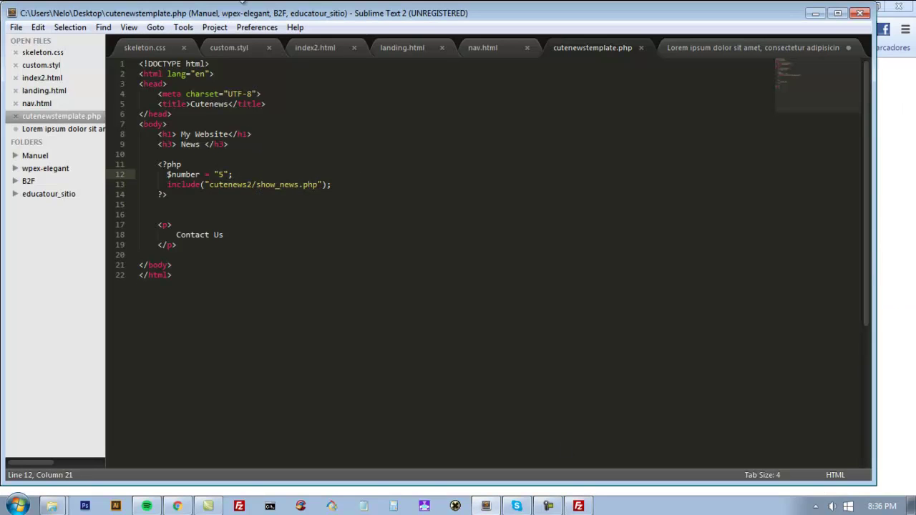
pyautogui.click(16, 29)
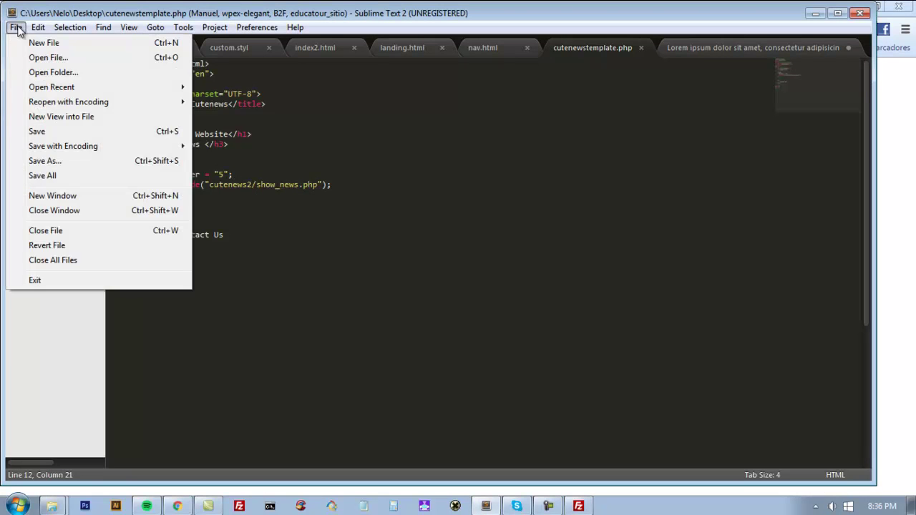
pyautogui.click(73, 131)
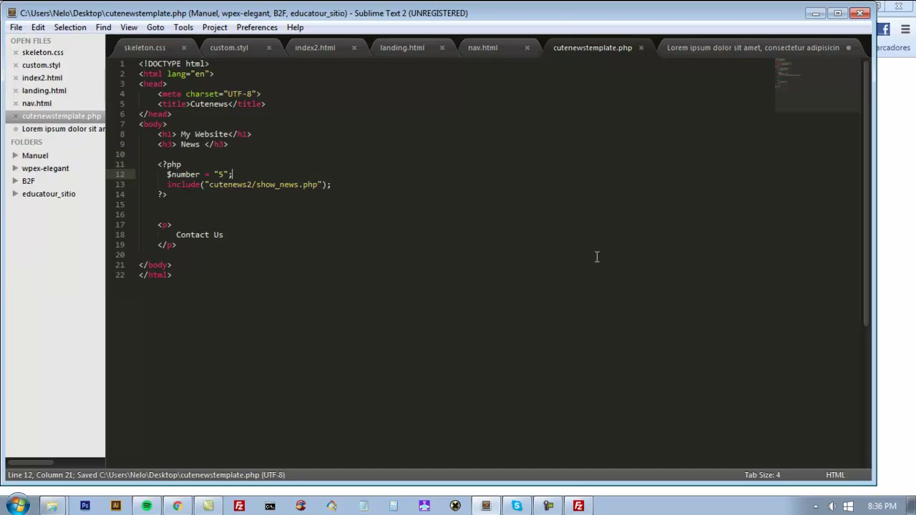
# Switch to FileZilla, go back up to the server's public_html folder, and select mypageindex.php.
pyautogui.click(578, 506)
pyautogui.scroll(5, 522, 214)
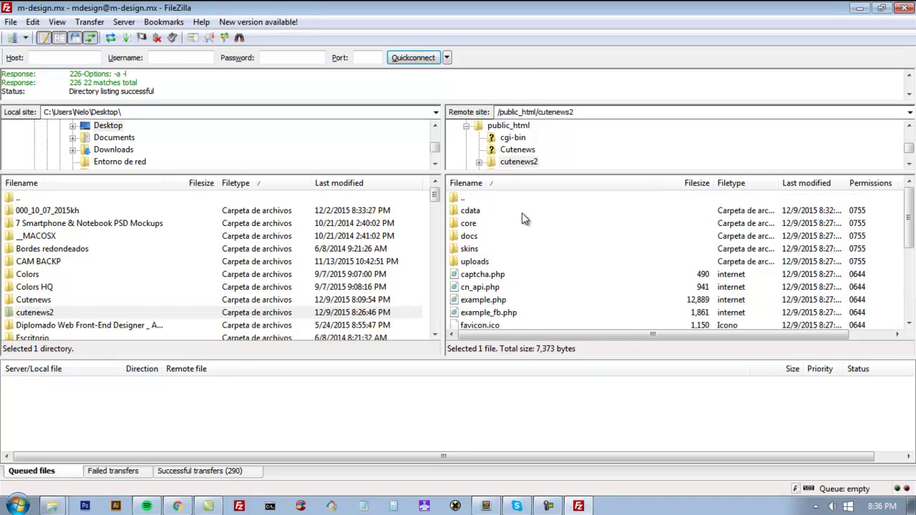
pyautogui.doubleClick(503, 199)
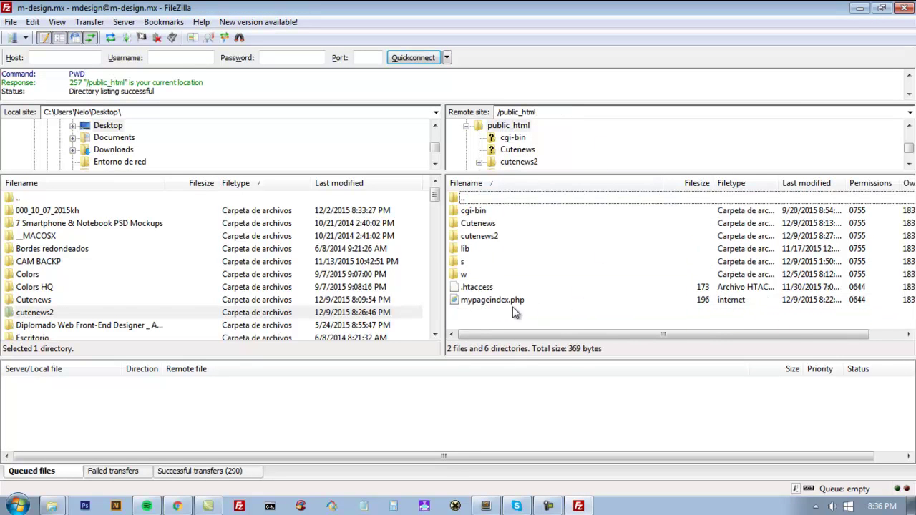
pyautogui.click(56, 290)
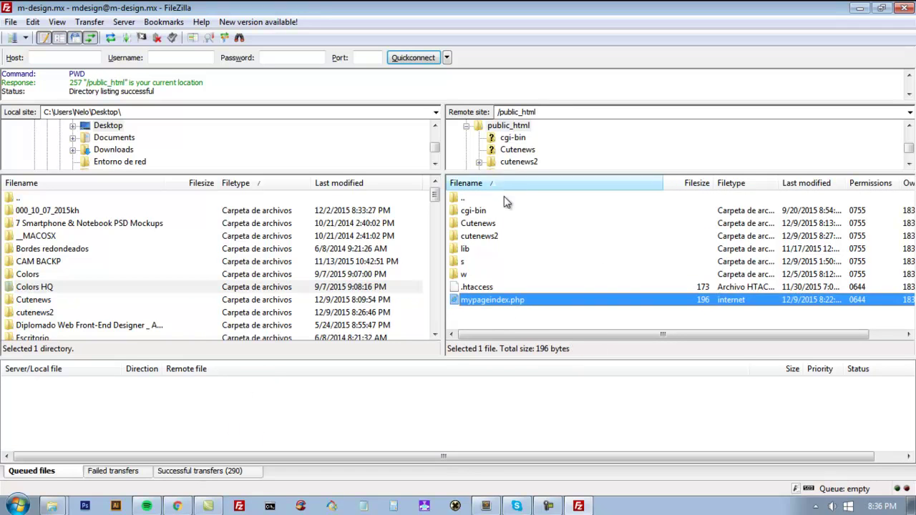
pyautogui.click(473, 288)
pyautogui.click(494, 299)
pyautogui.click(499, 288)
pyautogui.click(497, 300)
pyautogui.click(500, 287)
pyautogui.click(501, 299)
pyautogui.click(503, 275)
pyautogui.click(503, 287)
pyautogui.click(503, 300)
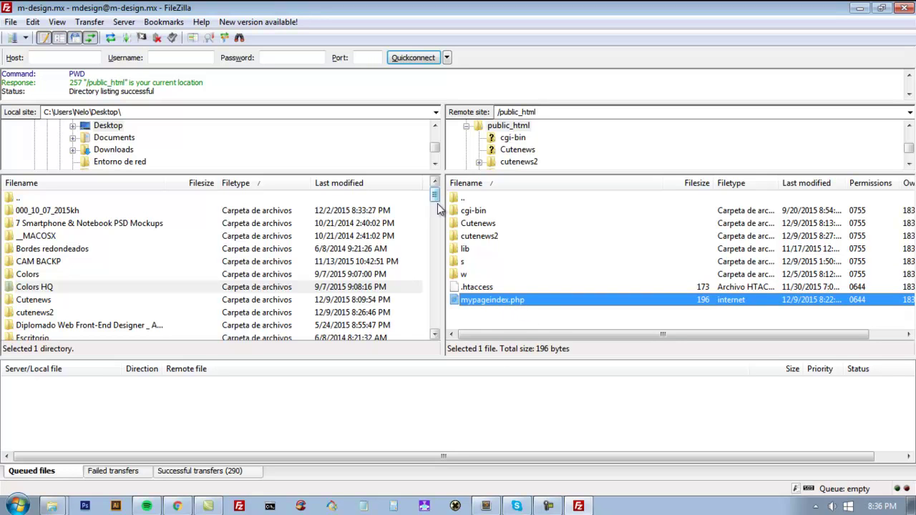
pyautogui.click(515, 288)
pyautogui.click(518, 301)
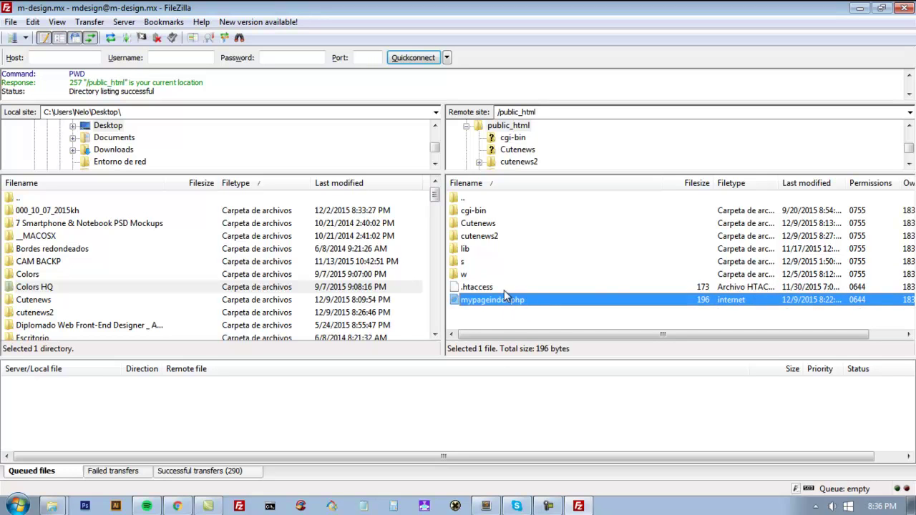
pyautogui.click(515, 287)
pyautogui.click(517, 300)
# Sort the local Desktop files by last modified date, newest first, and select cutenewstemplate.php.
pyautogui.click(163, 337)
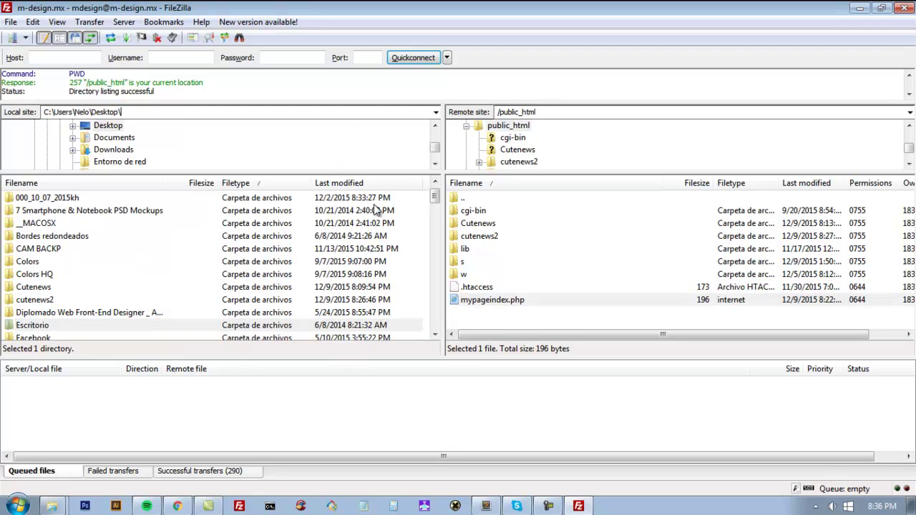
pyautogui.click(341, 179)
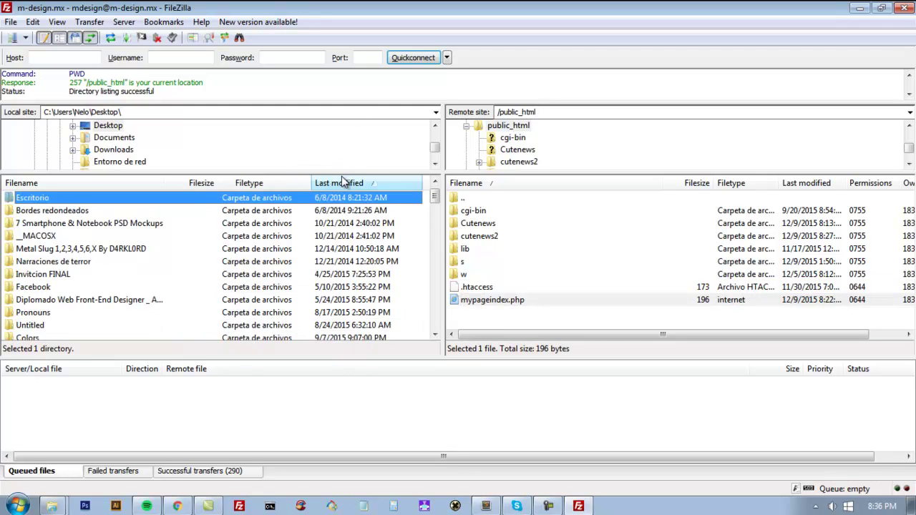
pyautogui.click(342, 180)
pyautogui.scroll(1, 99, 241)
pyautogui.click(97, 212)
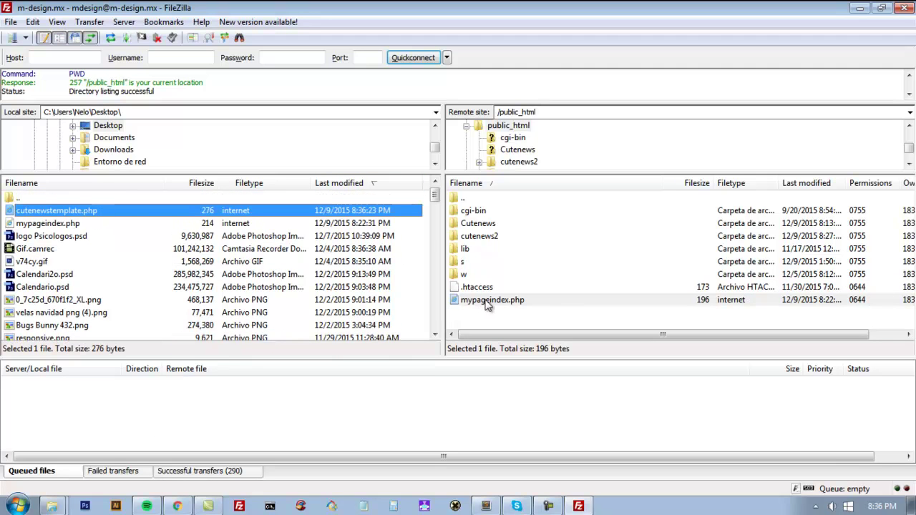
pyautogui.click(224, 111)
pyautogui.click(486, 506)
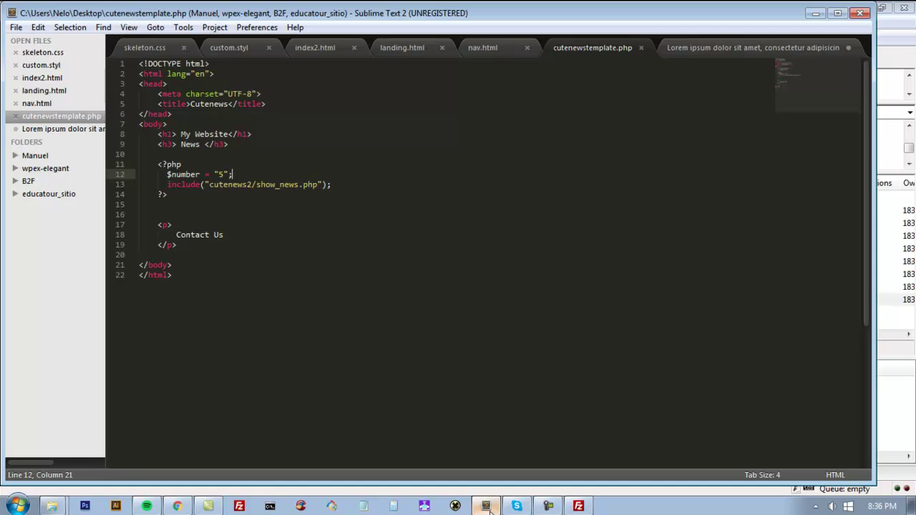
pyautogui.click(489, 511)
pyautogui.click(489, 511)
pyautogui.click(490, 511)
pyautogui.rightClick(68, 210)
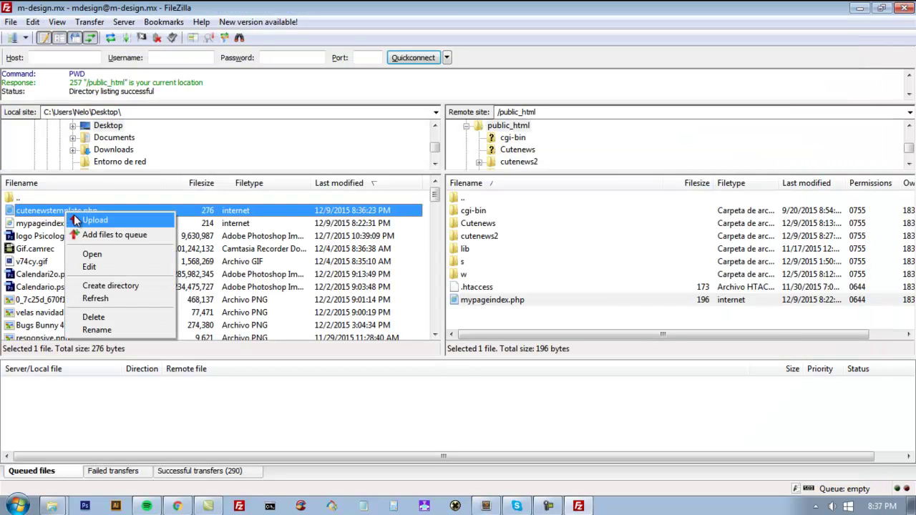
# Copy the server file's name mypageindex.php and save cutenewstemplate.php from Sublime Text under that name on the Desktop, replacing the existing file.
pyautogui.click(504, 300)
pyautogui.hotkey('ctrl', 'c')
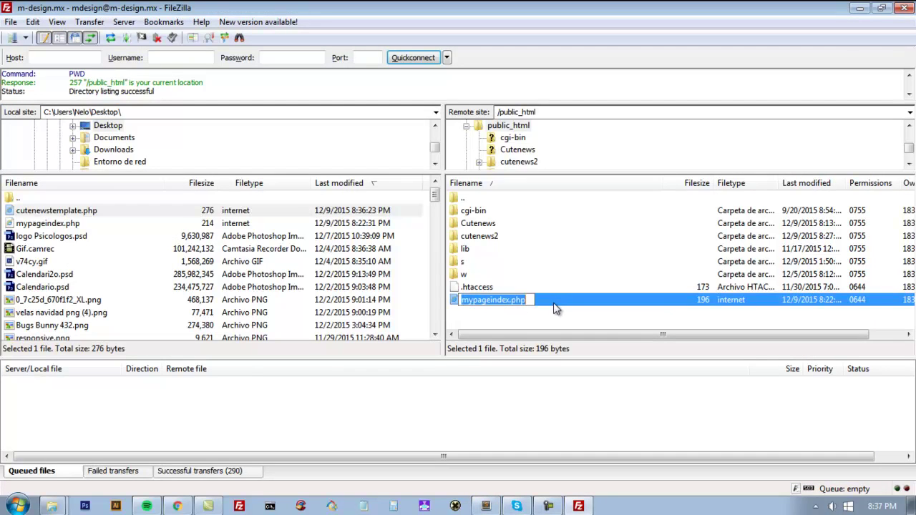
pyautogui.click(486, 506)
pyautogui.click(16, 28)
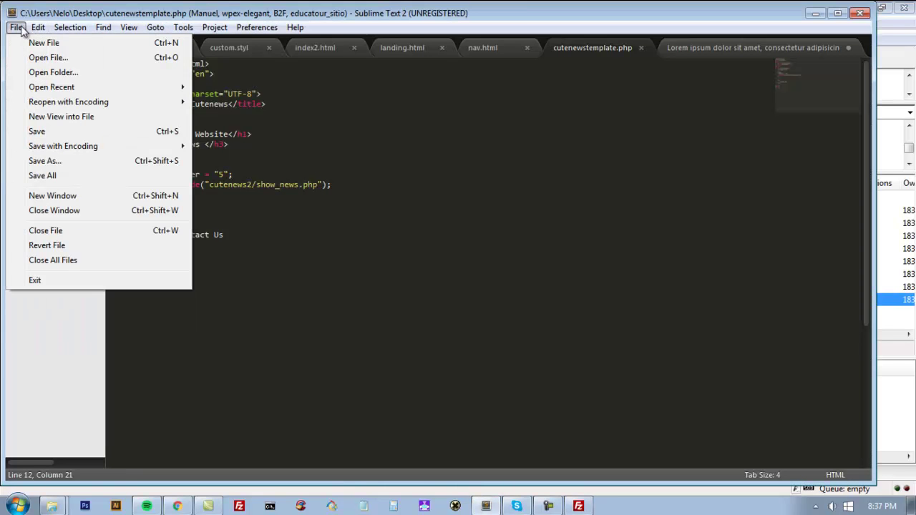
pyautogui.click(73, 160)
pyautogui.hotkey('ctrl', 'v')
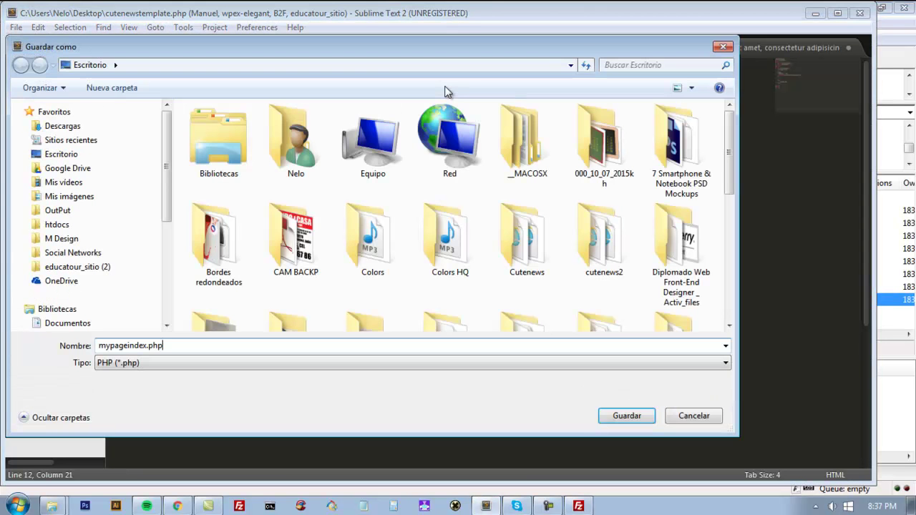
pyautogui.press('Return')
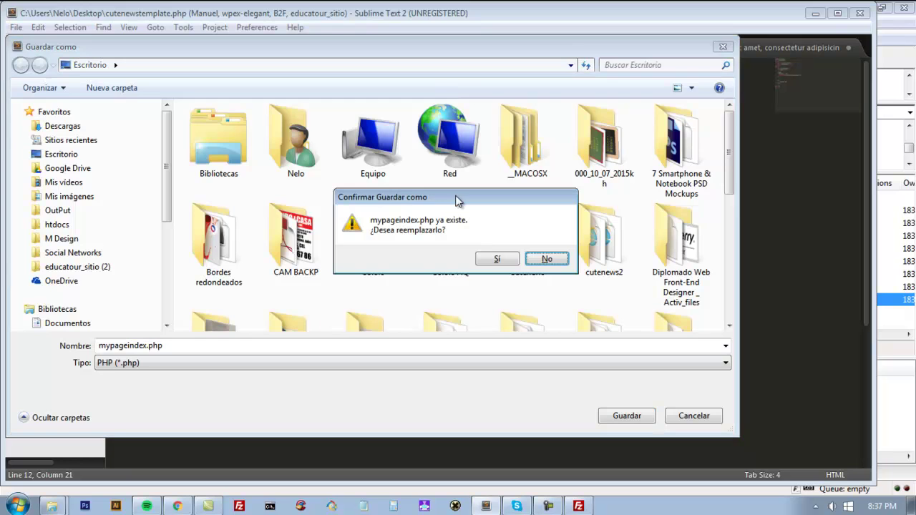
pyautogui.click(495, 259)
# Switch to FileZilla and upload the local mypageindex.php to the server's public_html folder, overwriting the existing file.
pyautogui.click(578, 506)
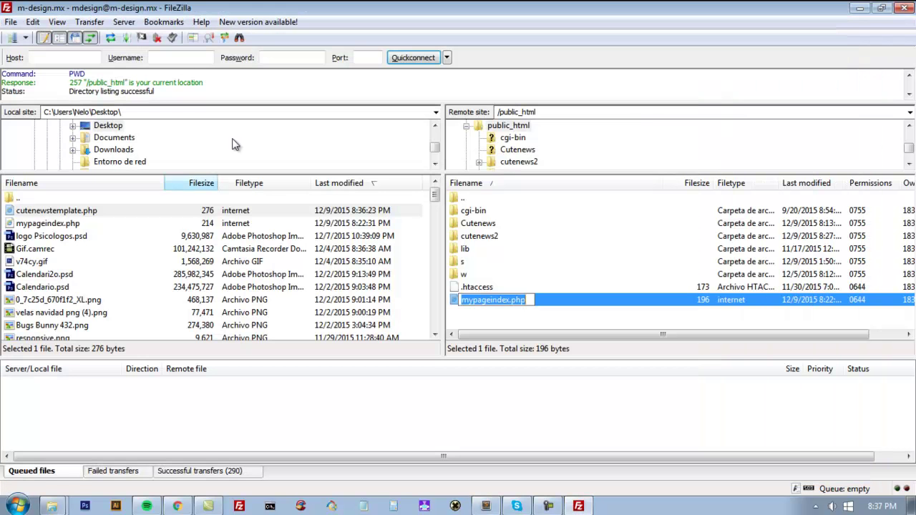
pyautogui.click(138, 212)
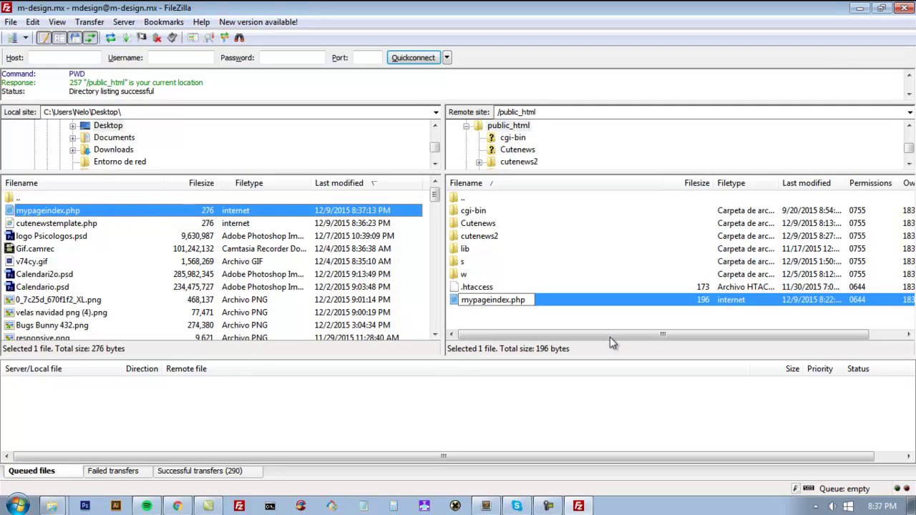
pyautogui.keyDown('ctrl'); pyautogui.click(605, 303); pyautogui.keyUp('ctrl')
pyautogui.click(86, 210)
pyautogui.rightClick(86, 210)
pyautogui.click(114, 212)
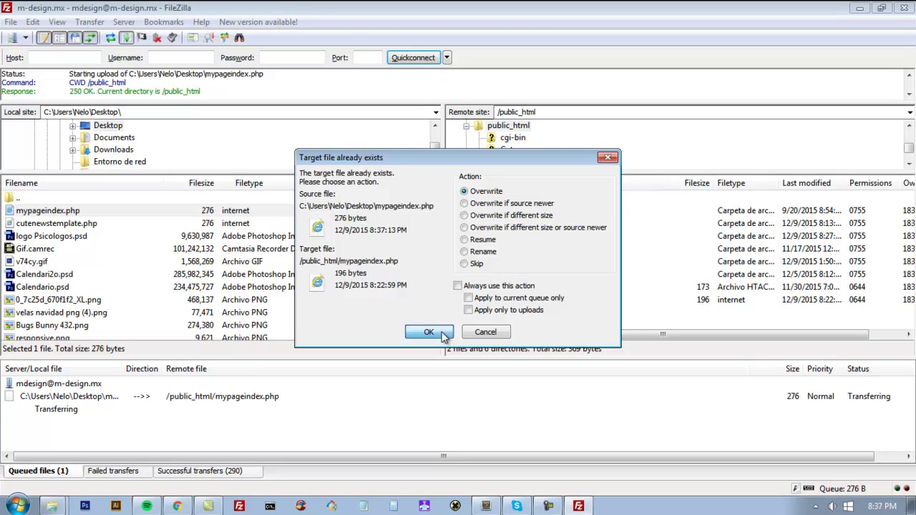
pyautogui.click(429, 333)
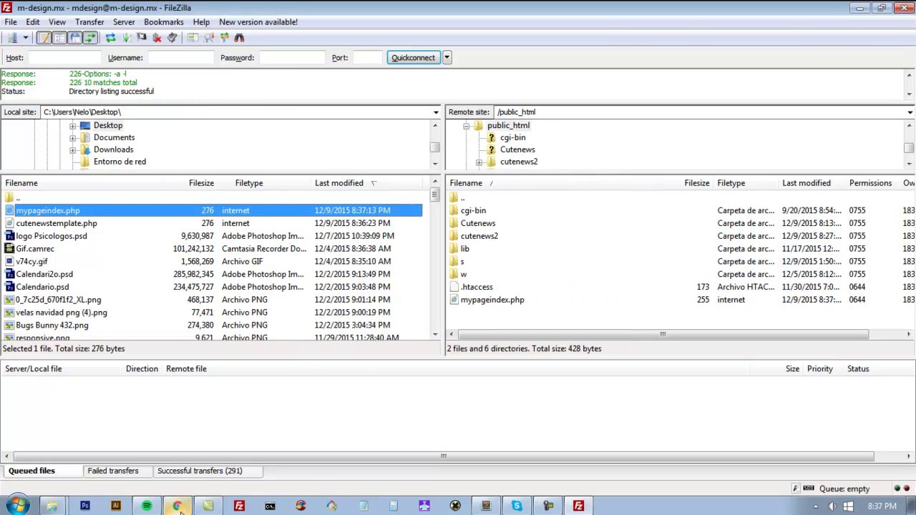
# Switch to Chrome, reload m-design.mx/mypageindex.php, and examine the embedded news section and page headings.
pyautogui.click(177, 506)
pyautogui.click(209, 155)
pyautogui.click(50, 28)
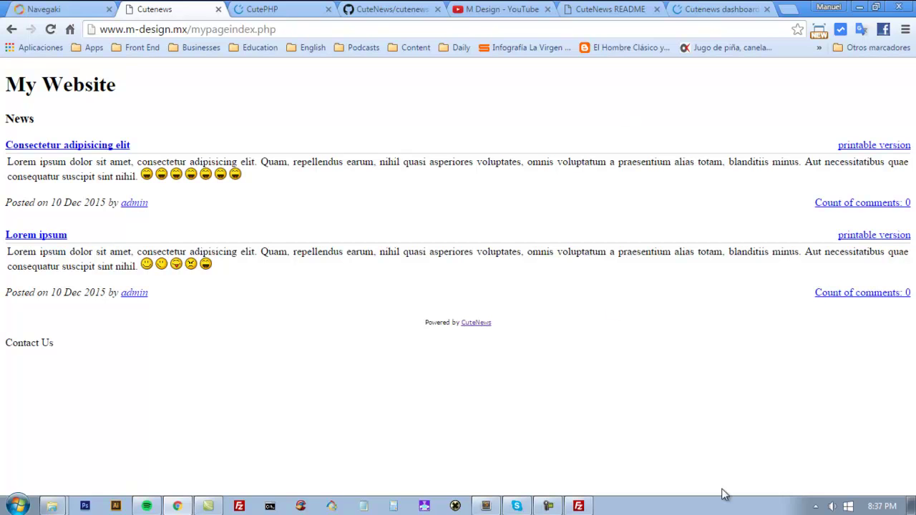
pyautogui.hotkey('ctrl', 'a')
pyautogui.click(223, 107)
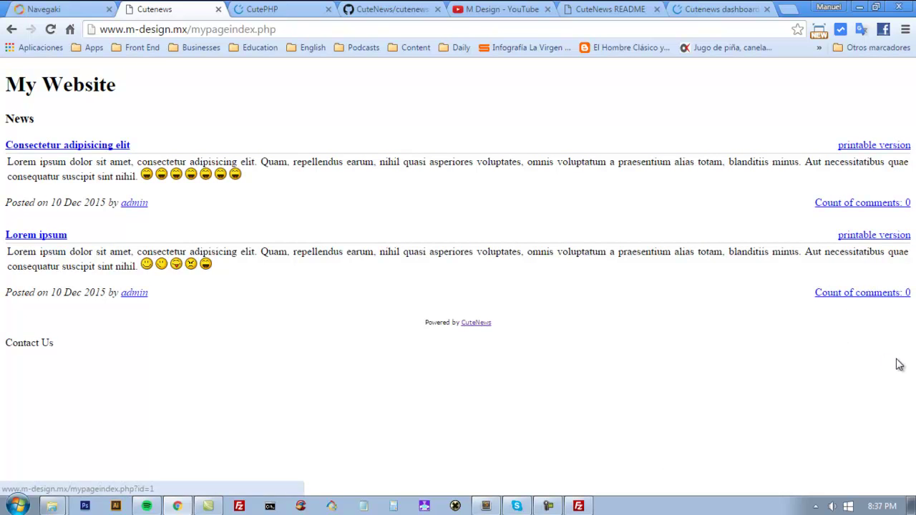
pyautogui.moveTo(915, 377); pyautogui.dragTo(2, 106)
pyautogui.click(748, 399)
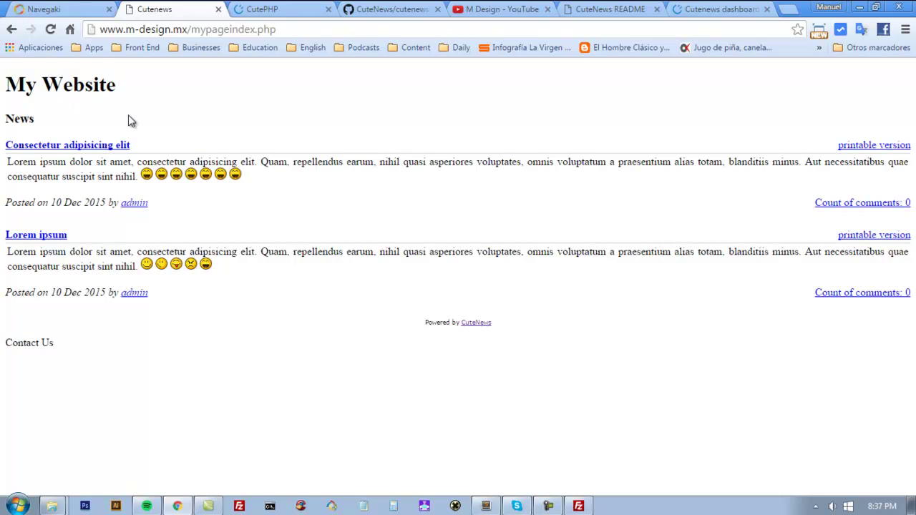
pyautogui.moveTo(111, 118); pyautogui.dragTo(63, 99)
pyautogui.click(28, 87)
# Look through the CuteNews README's code examples for including show_news.php, including the Showing 5 Latest News snippet.
pyautogui.click(293, 8)
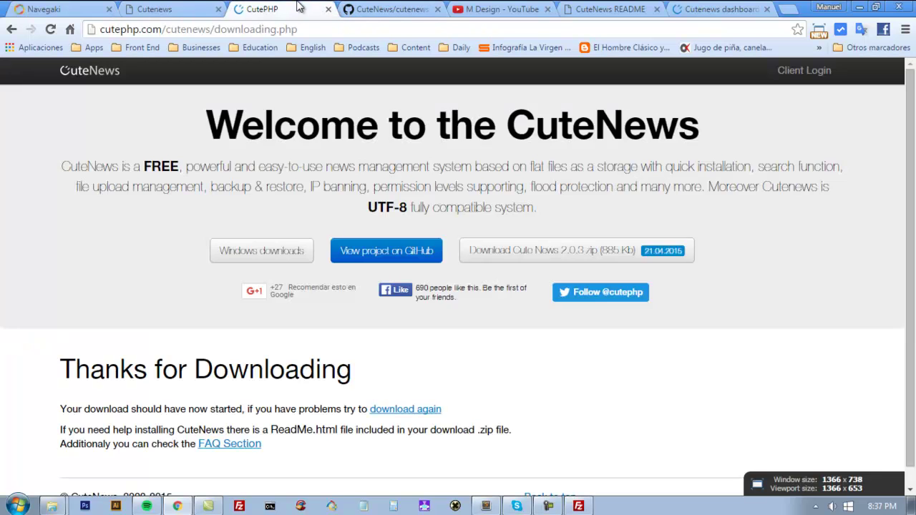
pyautogui.click(201, 7)
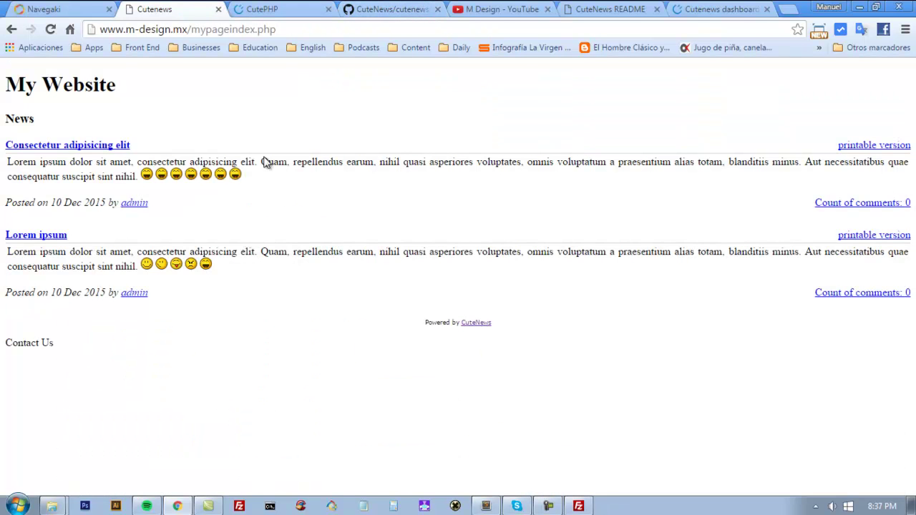
pyautogui.click(294, 9)
pyautogui.click(390, 10)
pyautogui.click(616, 9)
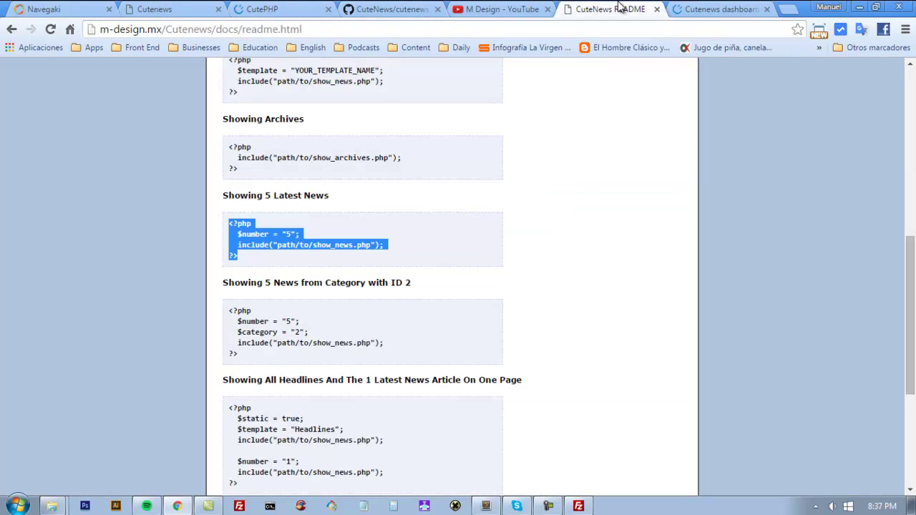
pyautogui.click(581, 245)
pyautogui.scroll(4, 411, 364)
pyautogui.scroll(3, 402, 365)
pyautogui.scroll(-3, 387, 372)
pyautogui.scroll(-1, 372, 381)
pyautogui.scroll(-1, 351, 361)
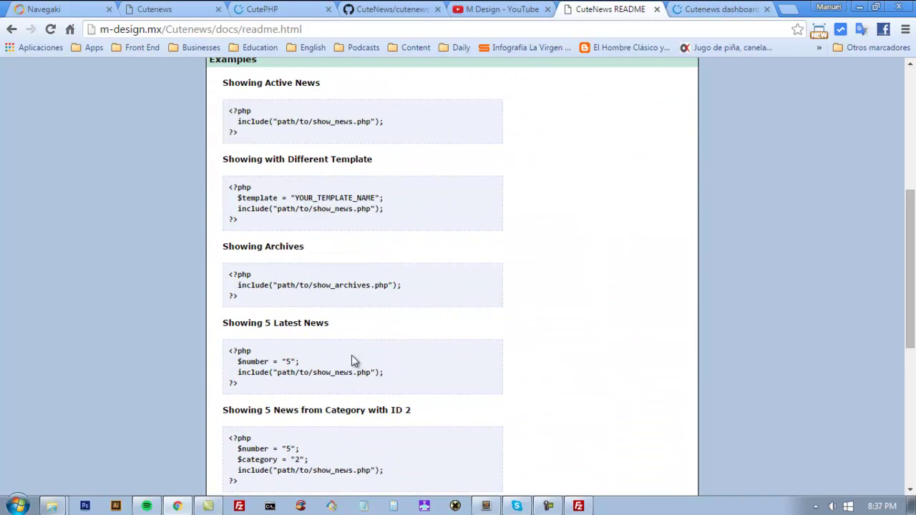
# Switch to FileZilla, open the cutenews2 folder on the server, and point out show_news.php.
pyautogui.click(578, 506)
pyautogui.click(521, 224)
pyautogui.doubleClick(520, 231)
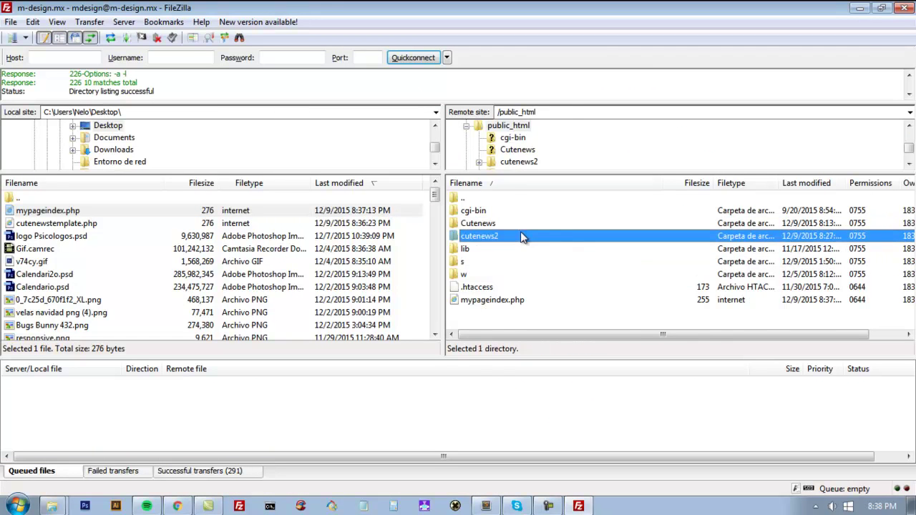
pyautogui.scroll(-3, 501, 286)
pyautogui.click(492, 299)
pyautogui.click(506, 288)
pyautogui.click(504, 300)
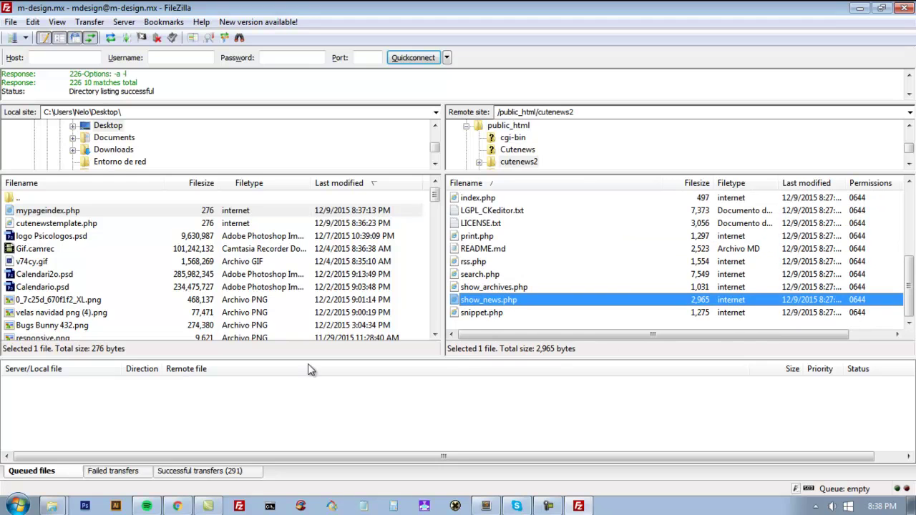
# Switch to Chrome, go to the CuteNews dashboard, and start a new news article titled 3.
pyautogui.click(177, 506)
pyautogui.click(275, 9)
pyautogui.click(155, 9)
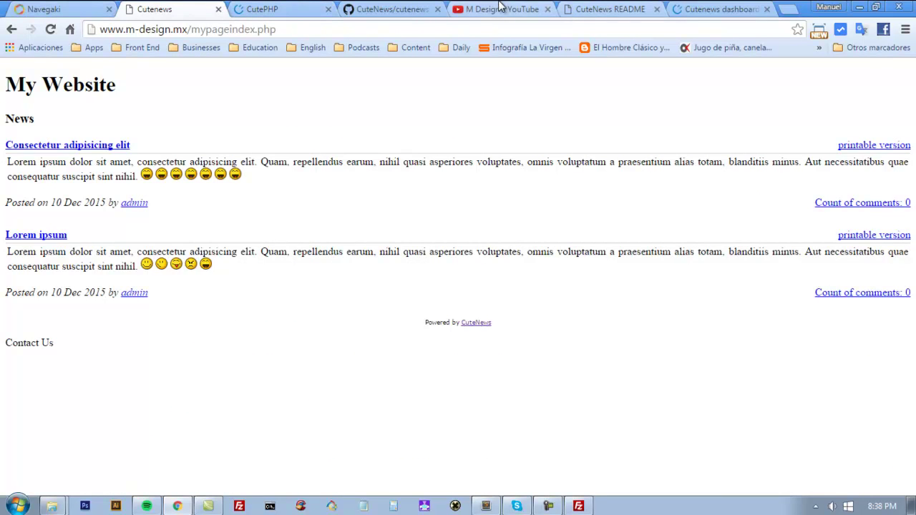
pyautogui.click(609, 9)
pyautogui.click(717, 8)
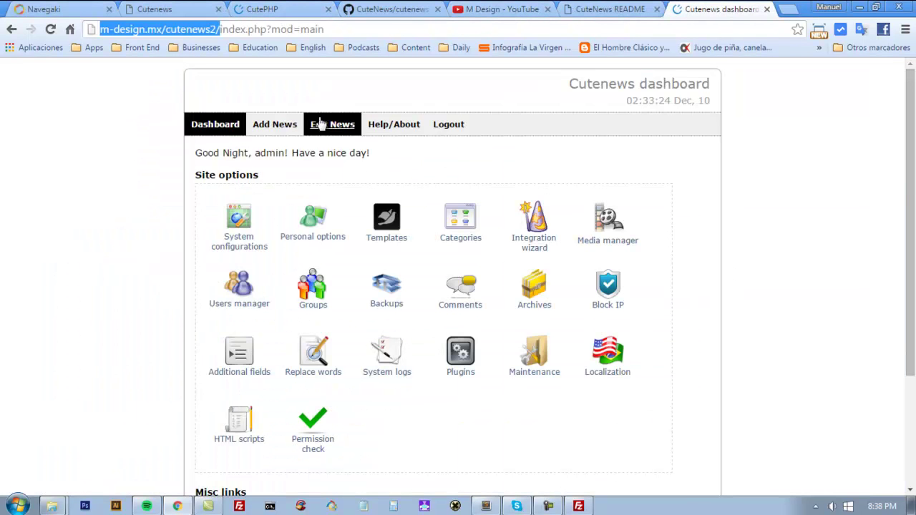
pyautogui.click(272, 124)
pyautogui.click(308, 169)
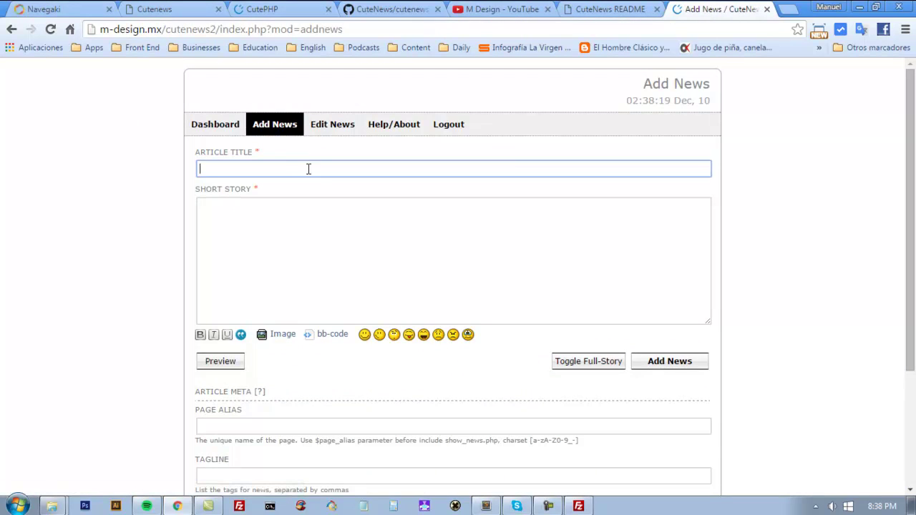
pyautogui.click(314, 238)
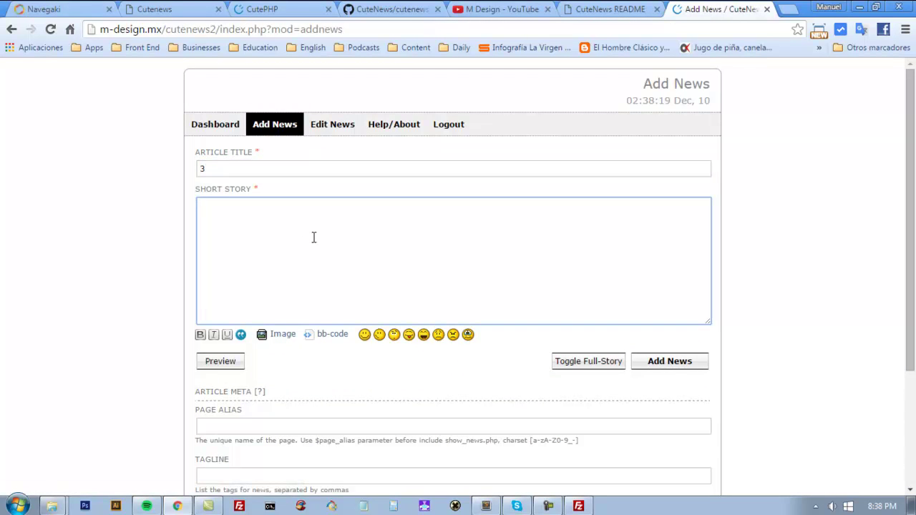
# Copy the lorem ipsum sample text from Sublime Text and paste it as the article's short story.
pyautogui.hotkey('ctrl', 'v')
pyautogui.hotkey('alt', 'Tab')
pyautogui.hotkey('ctrl', 'pagedown')
pyautogui.hotkey('ctrl', 'a')
pyautogui.hotkey('ctrl', 'c')
pyautogui.hotkey('alt', 'Tab')
pyautogui.hotkey('ctrl', 'a')
pyautogui.hotkey('ctrl', 'v')
# Append four wink emoticons to the short story and publish the article.
pyautogui.click(382, 337)
pyautogui.click(381, 336)
pyautogui.click(381, 336)
pyautogui.click(381, 337)
pyautogui.click(671, 359)
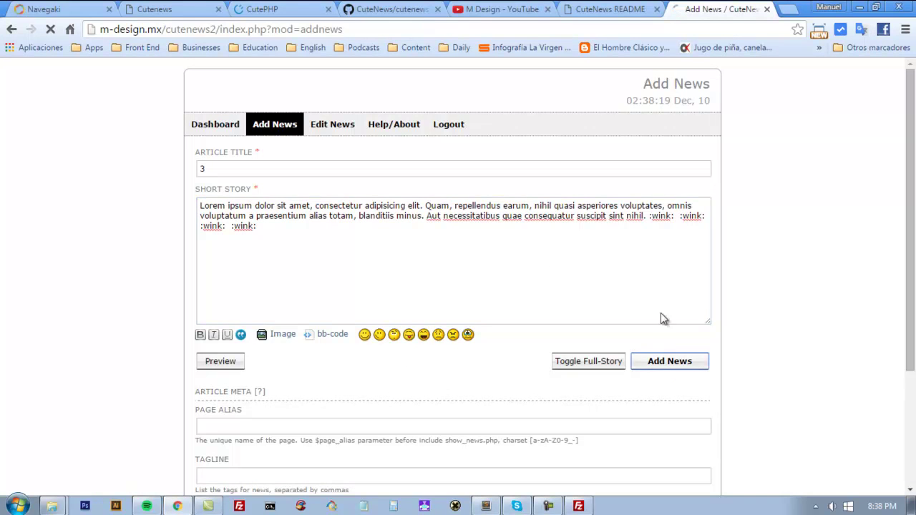
# Open a blank form for another news article.
pyautogui.click(285, 128)
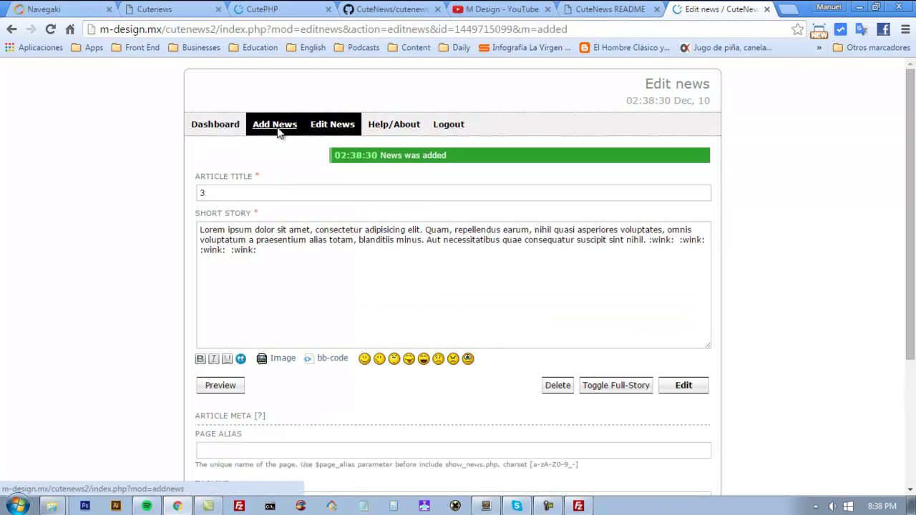